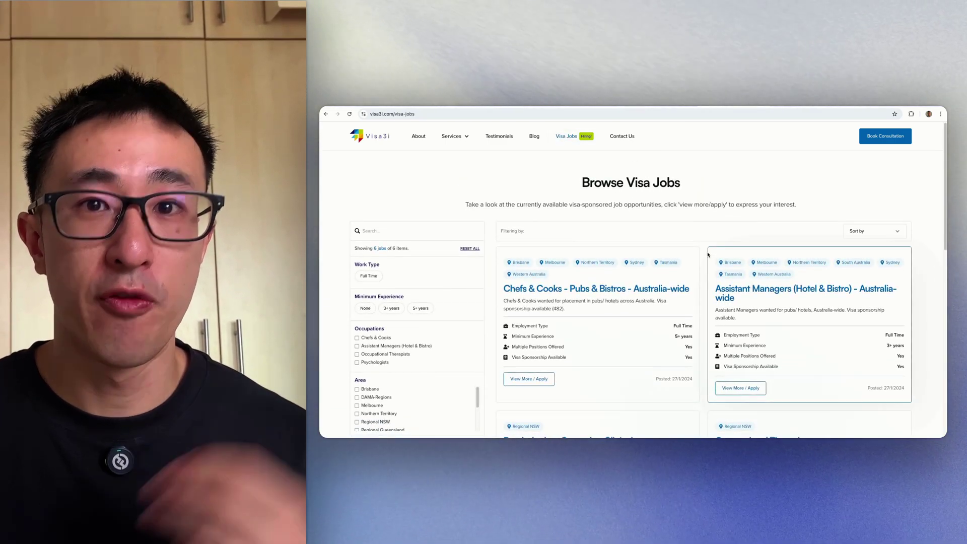
- Scroll through the Visa3i jobs listing to the Psychologist - General or Clinical job card
{"action": "scroll", "coordinate": [707, 255], "scroll_direction": "down", "scroll_amount": 1}
{"action": "scroll", "coordinate": [706, 256], "scroll_direction": "down", "scroll_amount": 2}
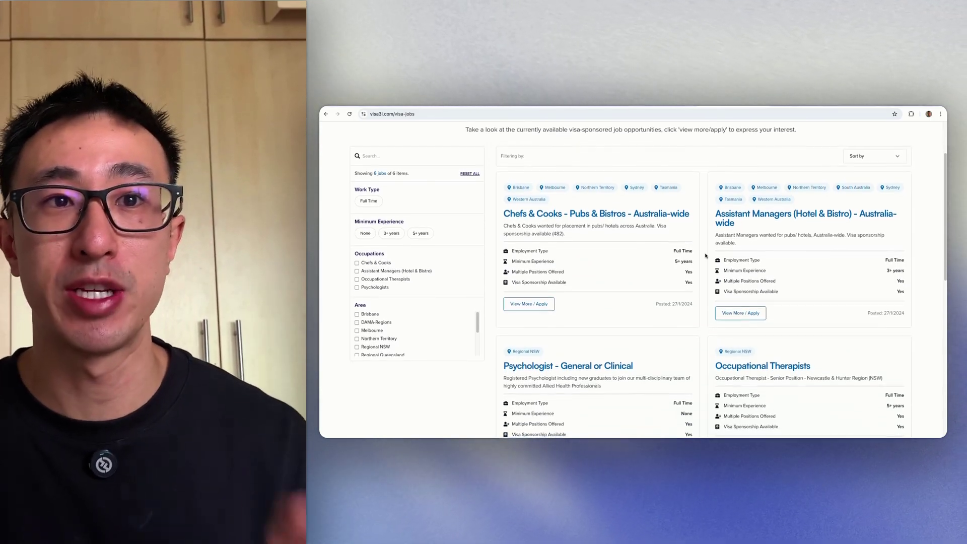
{"action": "scroll", "coordinate": [706, 255], "scroll_direction": "up", "scroll_amount": 3}
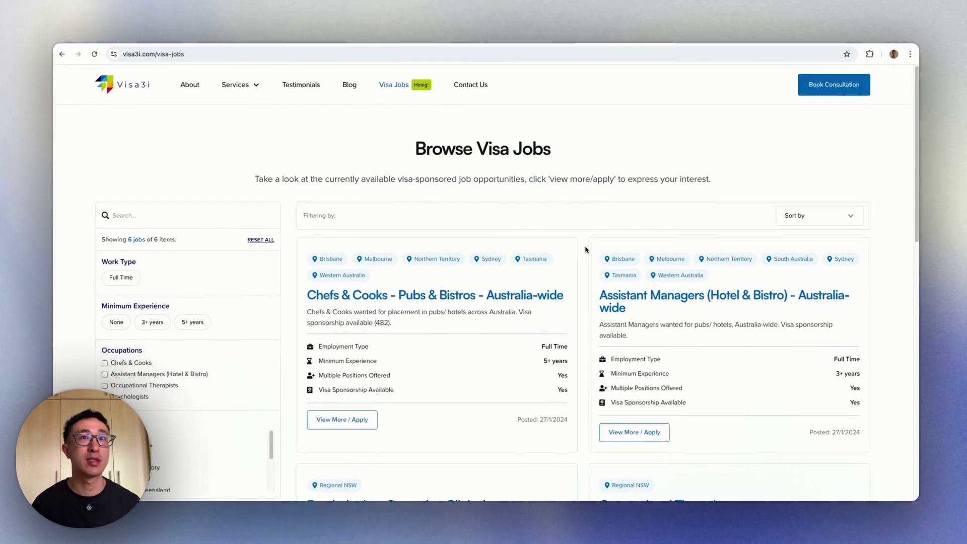
{"action": "scroll", "coordinate": [612, 251], "scroll_direction": "down", "scroll_amount": 2}
{"action": "scroll", "coordinate": [609, 281], "scroll_direction": "down", "scroll_amount": 1}
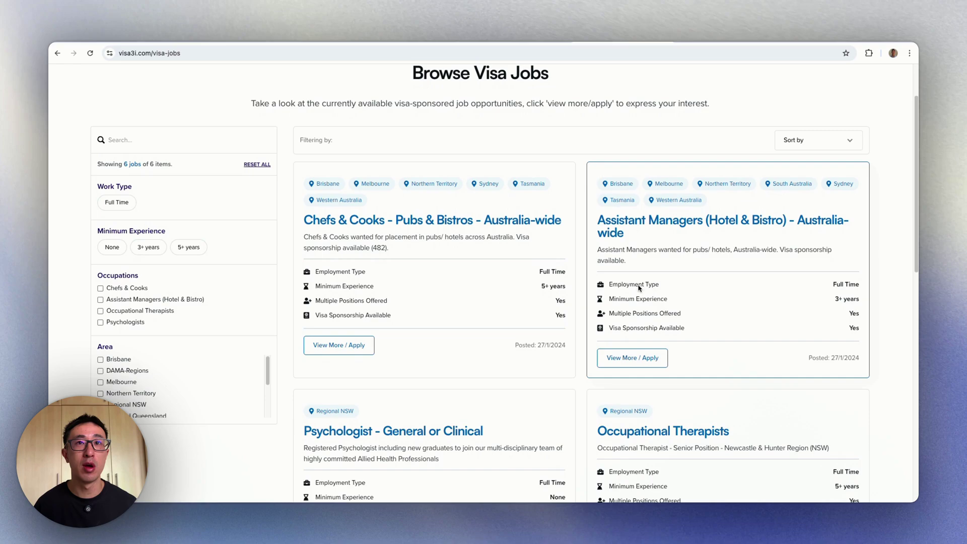
{"action": "scroll", "coordinate": [504, 317], "scroll_direction": "down", "scroll_amount": 4}
{"action": "scroll", "coordinate": [579, 335], "scroll_direction": "down", "scroll_amount": 1}
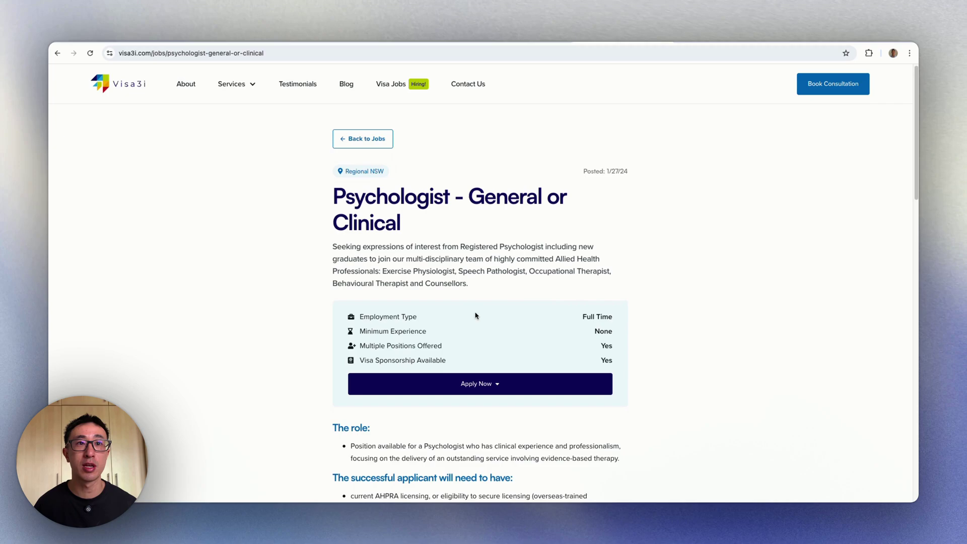
- Jump to the Psychologist job's application form, then scroll back up and highlight its job title heading
{"action": "left_click", "coordinate": [479, 384]}
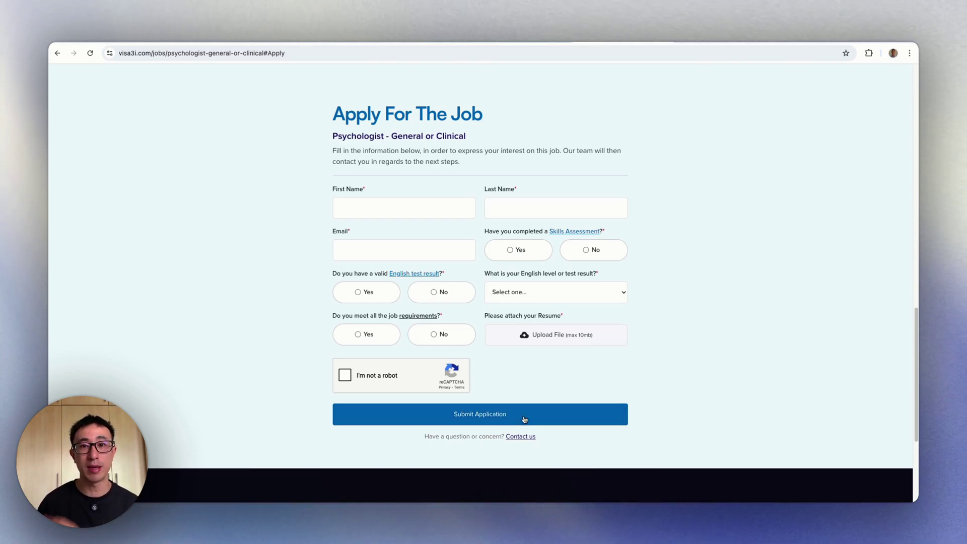
{"action": "scroll", "coordinate": [549, 351], "scroll_direction": "up", "scroll_amount": 15}
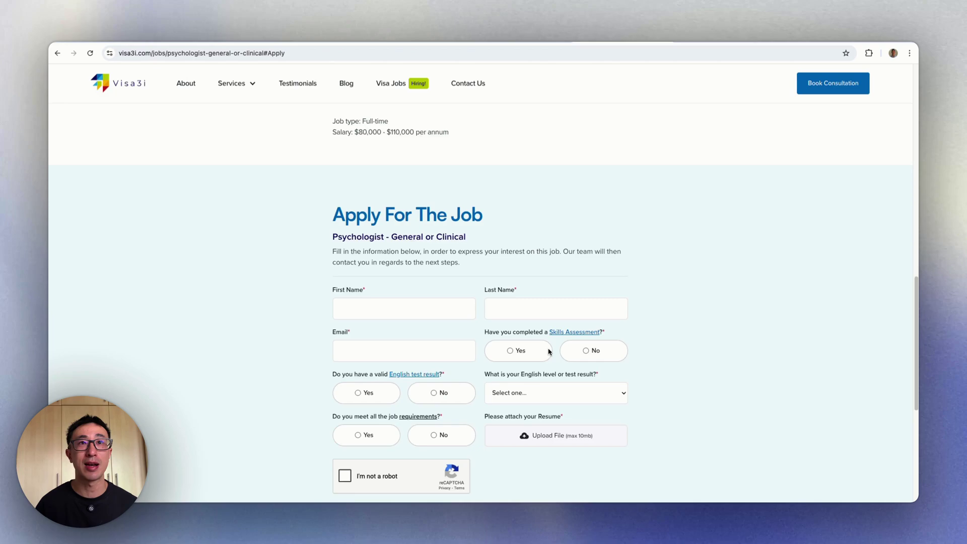
{"action": "left_click_drag", "start_coordinate": [322, 204], "coordinate": [485, 230]}
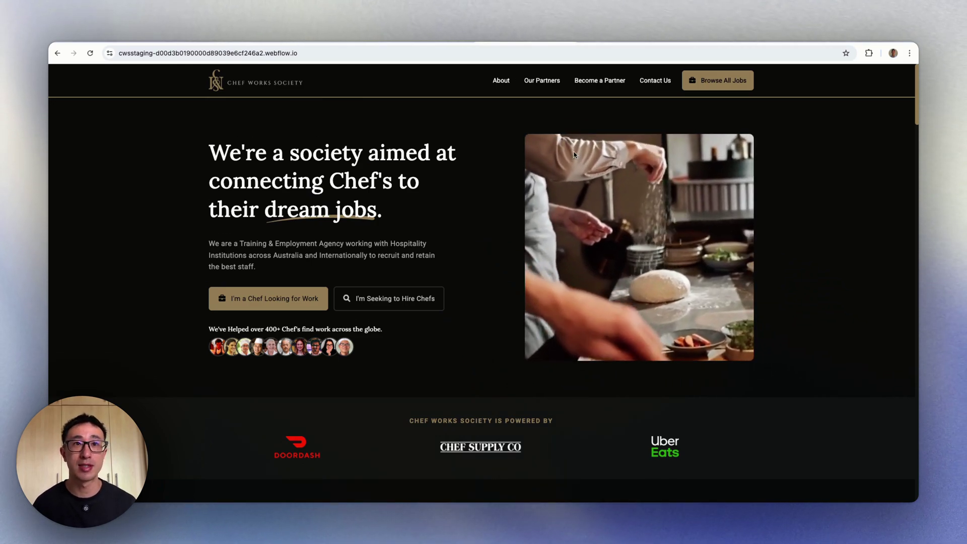
- Open the Browse All Jobs listing and scroll down to the Fry Cook Apply For The Job form
{"action": "left_click", "coordinate": [738, 86]}
{"action": "scroll", "coordinate": [499, 201], "scroll_direction": "down", "scroll_amount": 5}
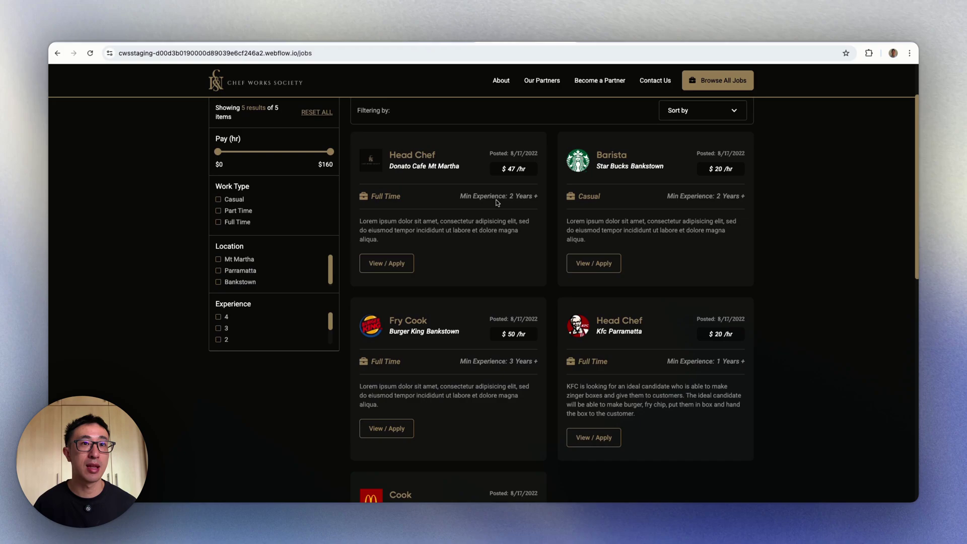
{"action": "scroll", "coordinate": [501, 331], "scroll_direction": "down", "scroll_amount": 3}
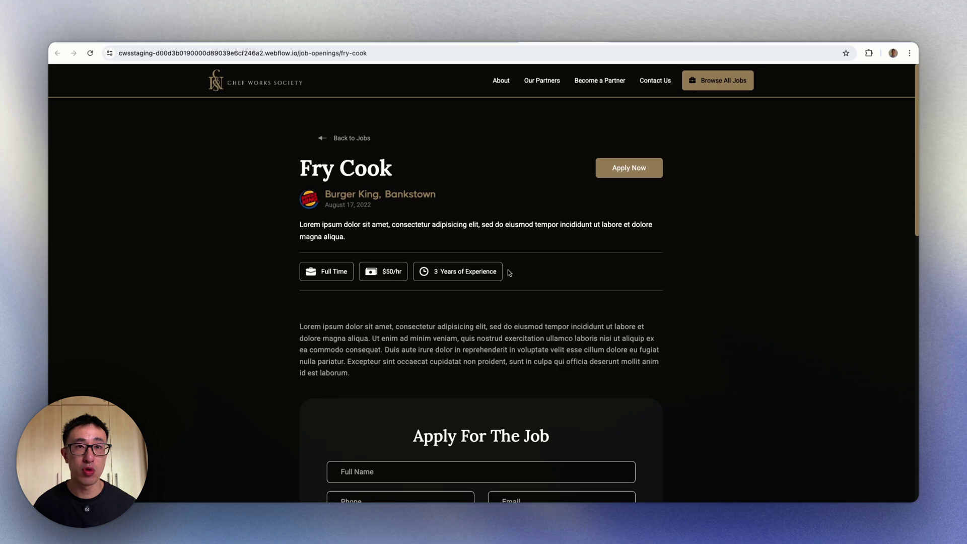
{"action": "scroll", "coordinate": [509, 272], "scroll_direction": "down", "scroll_amount": 4}
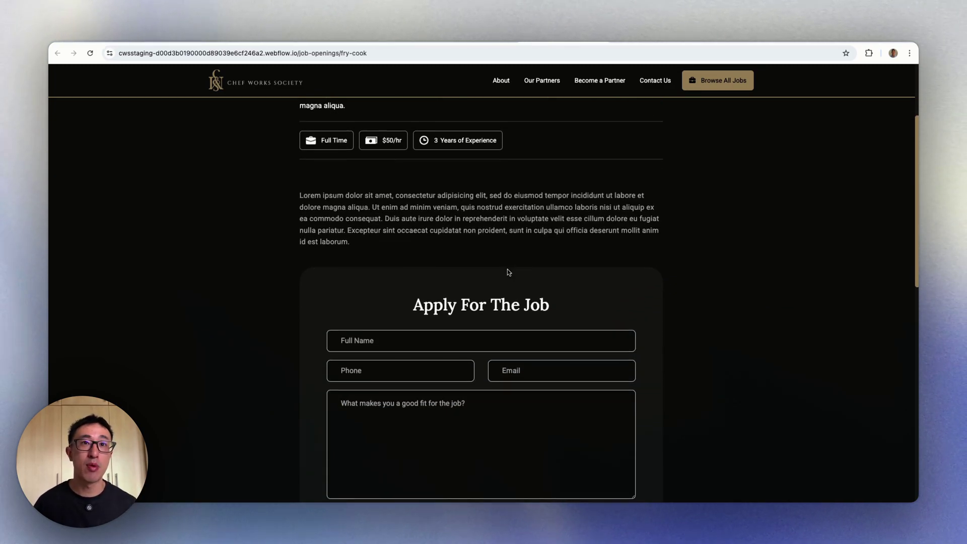
{"action": "scroll", "coordinate": [508, 273], "scroll_direction": "down", "scroll_amount": 3}
{"action": "scroll", "coordinate": [683, 271], "scroll_direction": "down", "scroll_amount": 1}
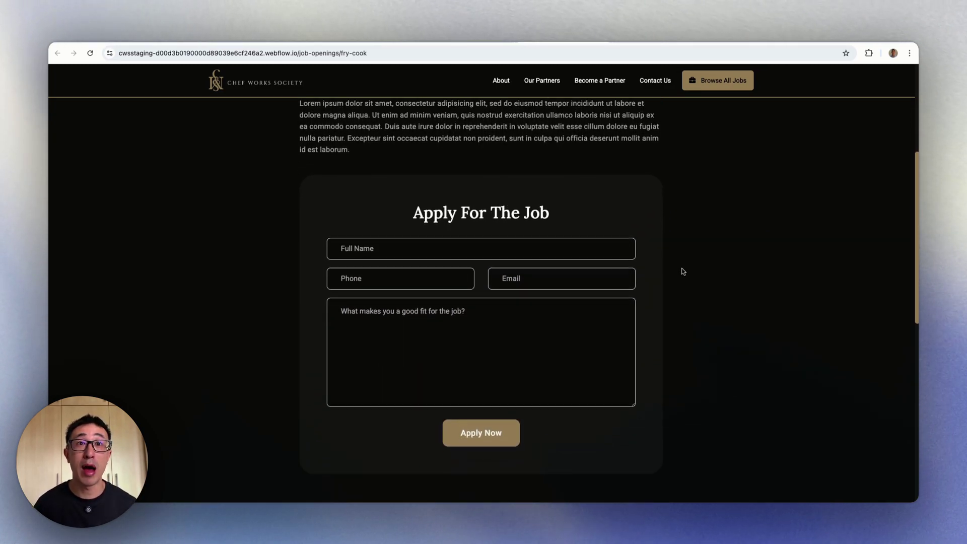
- Fill in the applicant's full name, phone number and email address on the Fry Cook form
{"action": "left_click", "coordinate": [530, 250]}
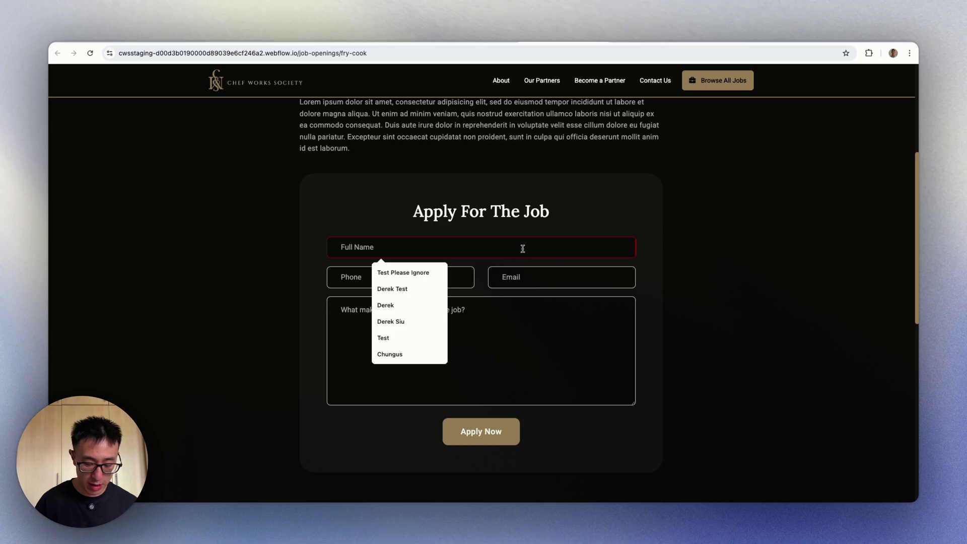
{"action": "type", "text": "bart simpsons"}
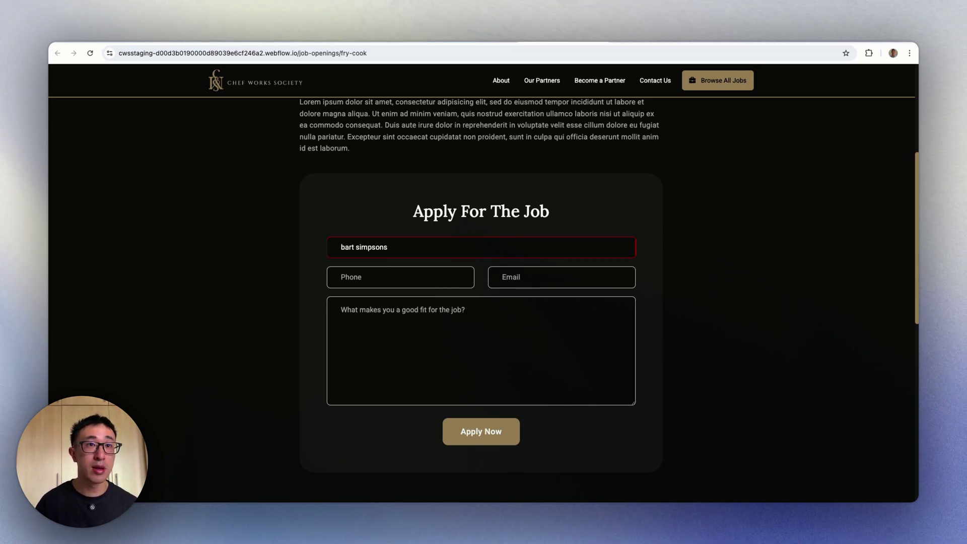
{"action": "key", "text": "Tab"}
{"action": "type", "text": "21323123"}
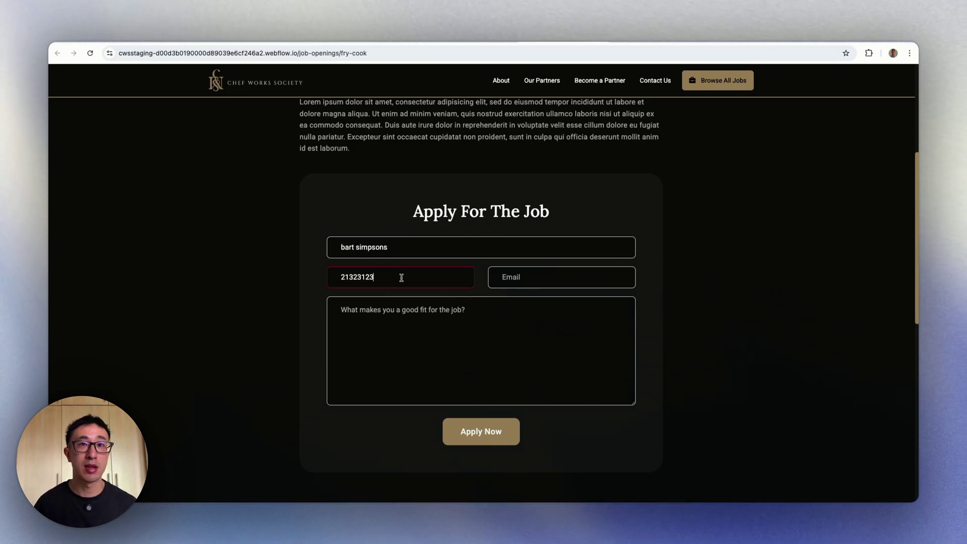
{"action": "left_click", "coordinate": [522, 276]}
{"action": "type", "text": "bart@"}
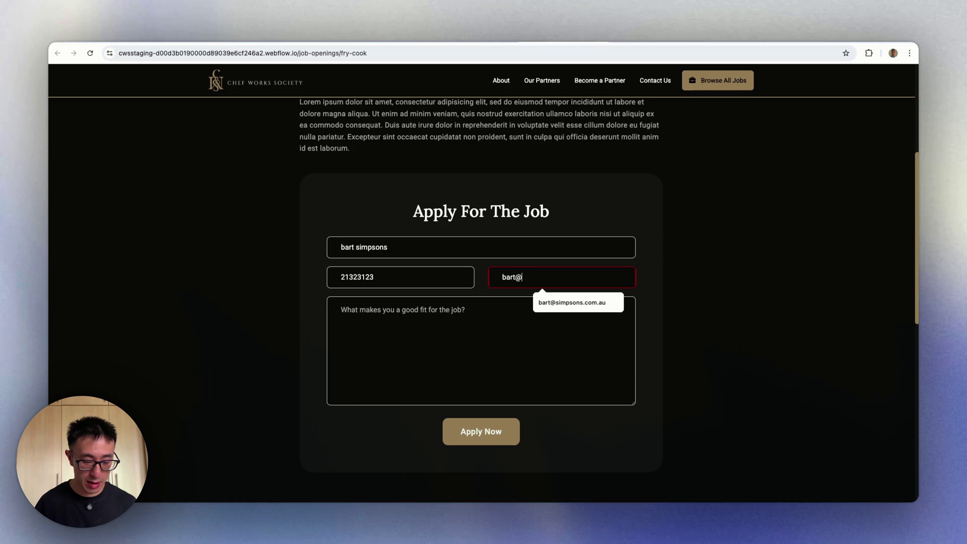
{"action": "type", "text": "simpson.com"}
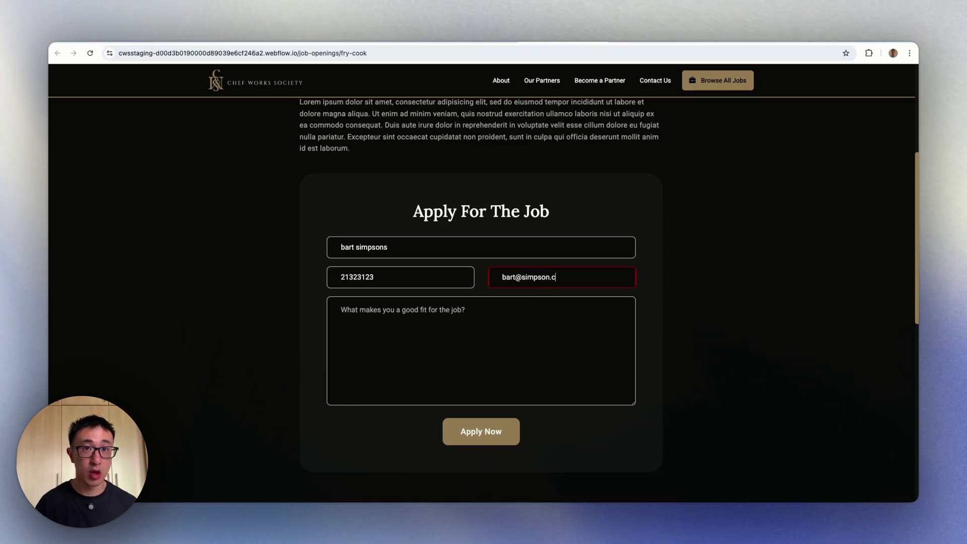
- Answer the good-fit question with 'well calabanga dude' and submit the application
{"action": "left_click", "coordinate": [495, 350]}
{"action": "type", "text": "well"}
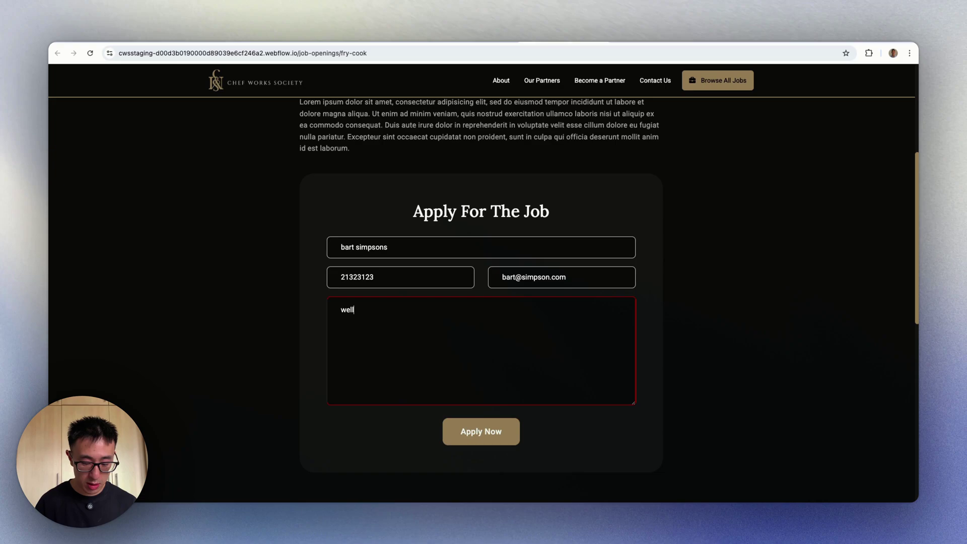
{"action": "type", "text": " calabanga dude"}
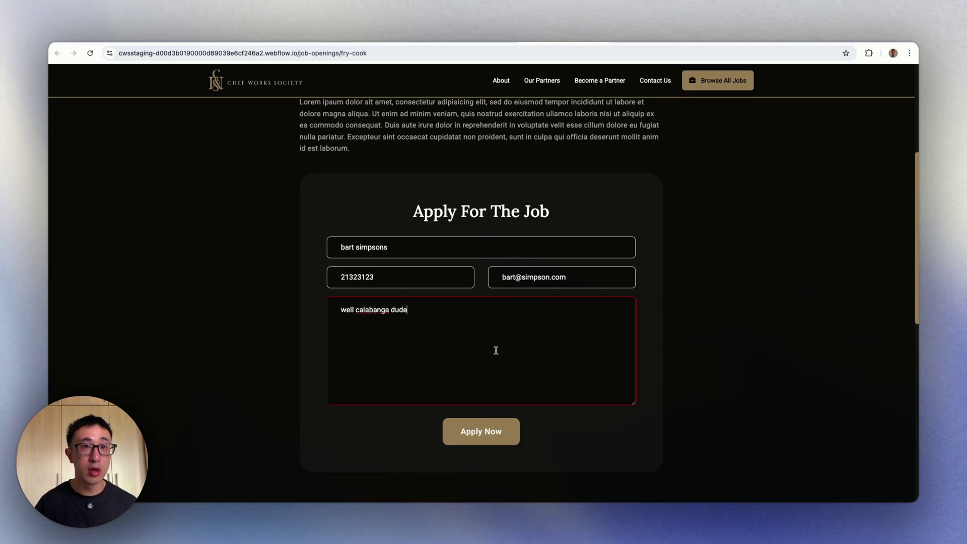
{"action": "left_click", "coordinate": [771, 304]}
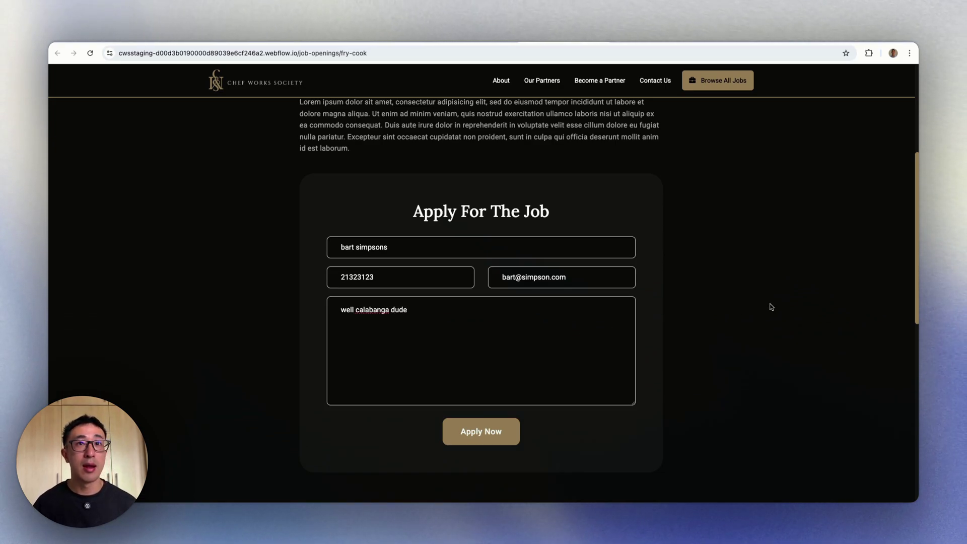
{"action": "left_click", "coordinate": [513, 436]}
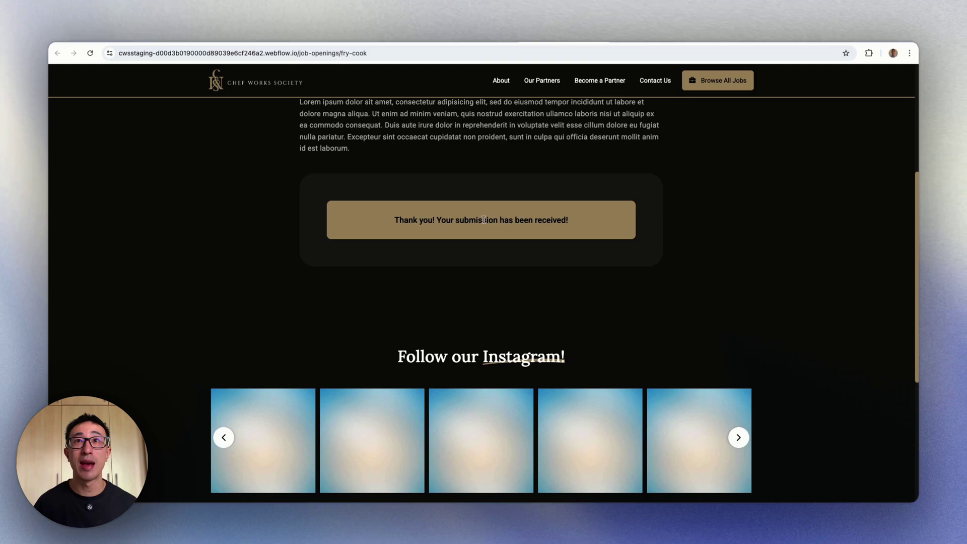
- Open the new [Webflow Form] submission email in Gmail and highlight the submitted full name
{"action": "key", "text": "ctrl+Tab"}
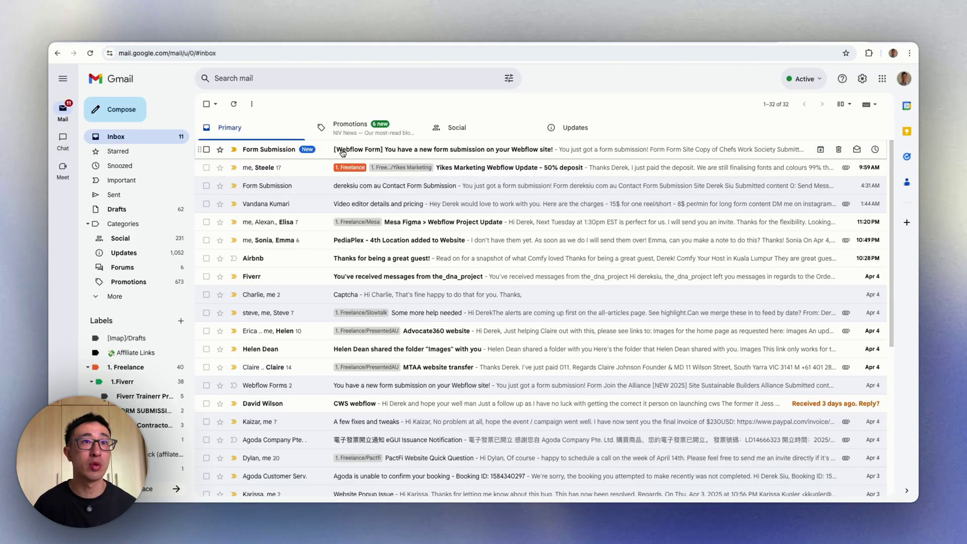
{"action": "left_click", "coordinate": [343, 151]}
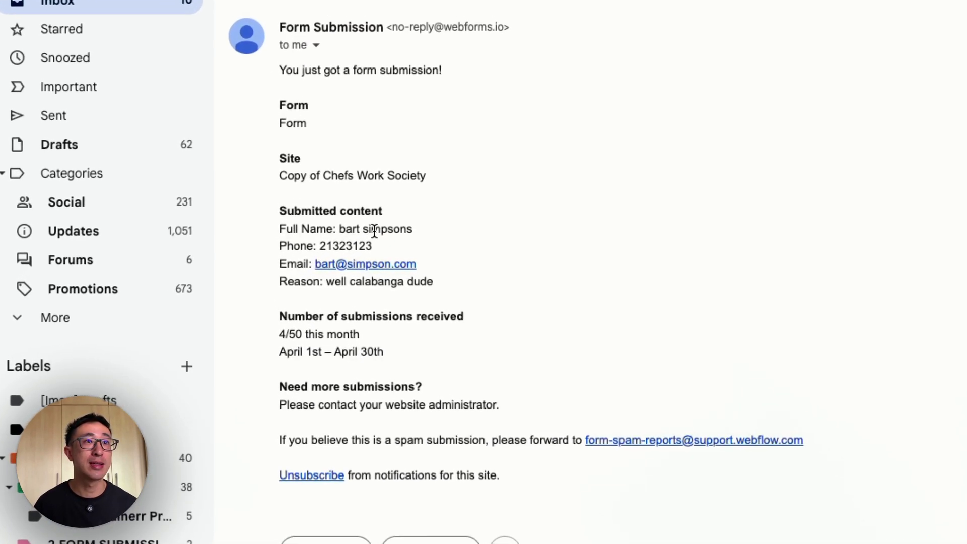
{"action": "left_click_drag", "start_coordinate": [257, 251], "coordinate": [464, 289]}
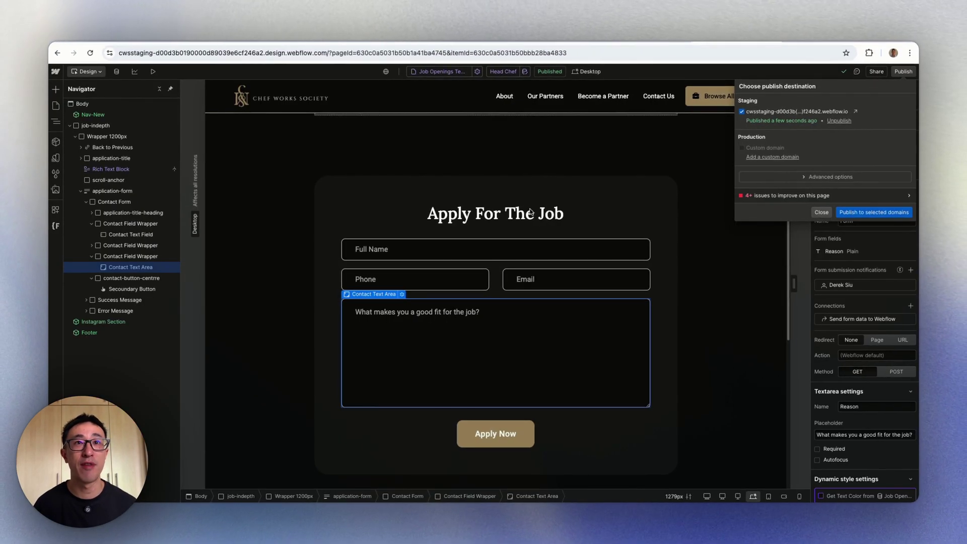
- Close the publishing options and open the Job Openings Template page from the Pages list
{"action": "left_click", "coordinate": [531, 213]}
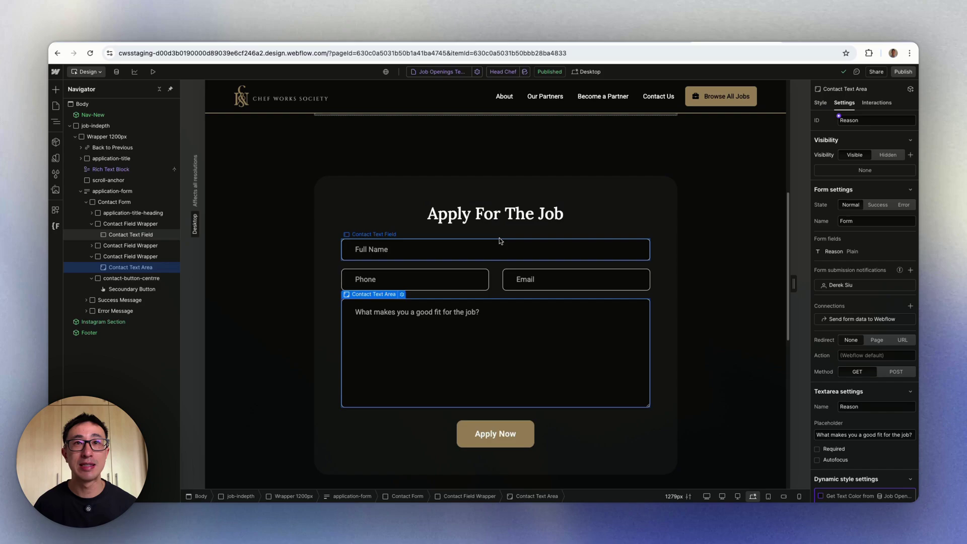
{"action": "scroll", "coordinate": [501, 242], "scroll_direction": "up", "scroll_amount": 10}
{"action": "scroll", "coordinate": [500, 241], "scroll_direction": "down", "scroll_amount": 10}
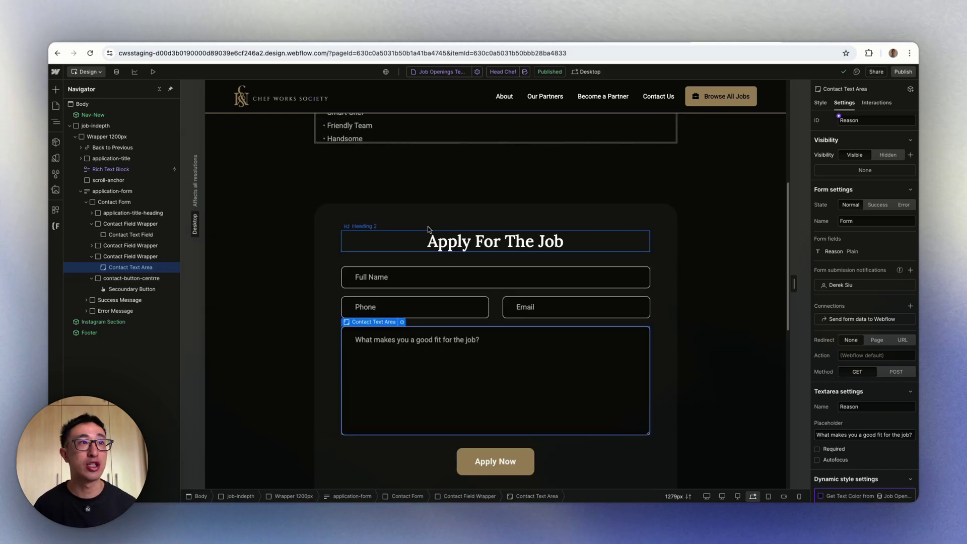
{"action": "left_click", "coordinate": [55, 106]}
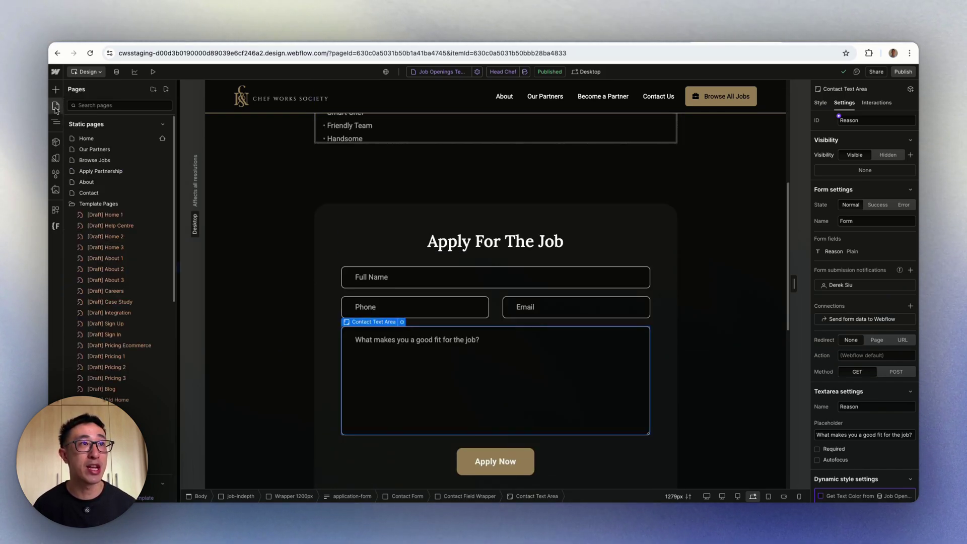
{"action": "scroll", "coordinate": [139, 301], "scroll_direction": "down", "scroll_amount": 5}
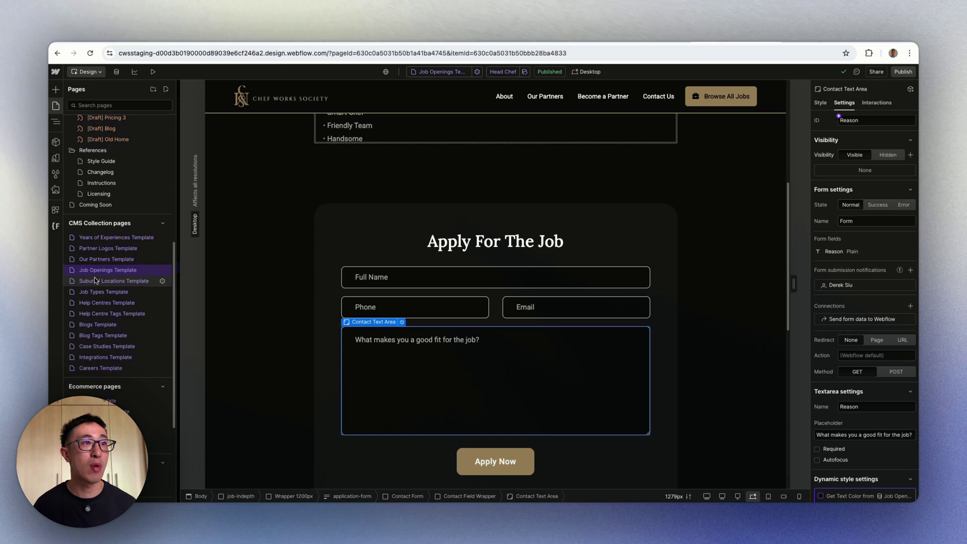
{"action": "left_click", "coordinate": [135, 275]}
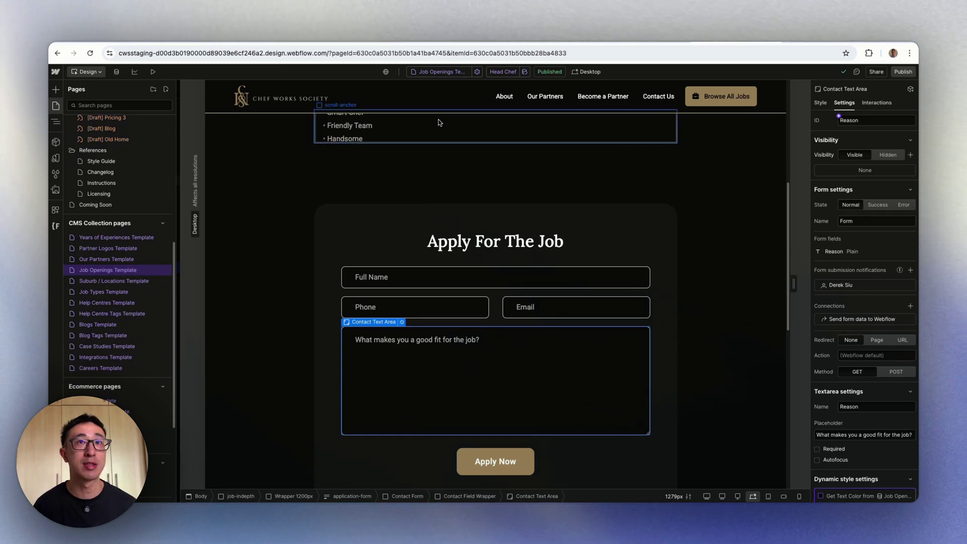
- Preview the Head Chef job opening item and select its application-form block
{"action": "left_click", "coordinate": [504, 73]}
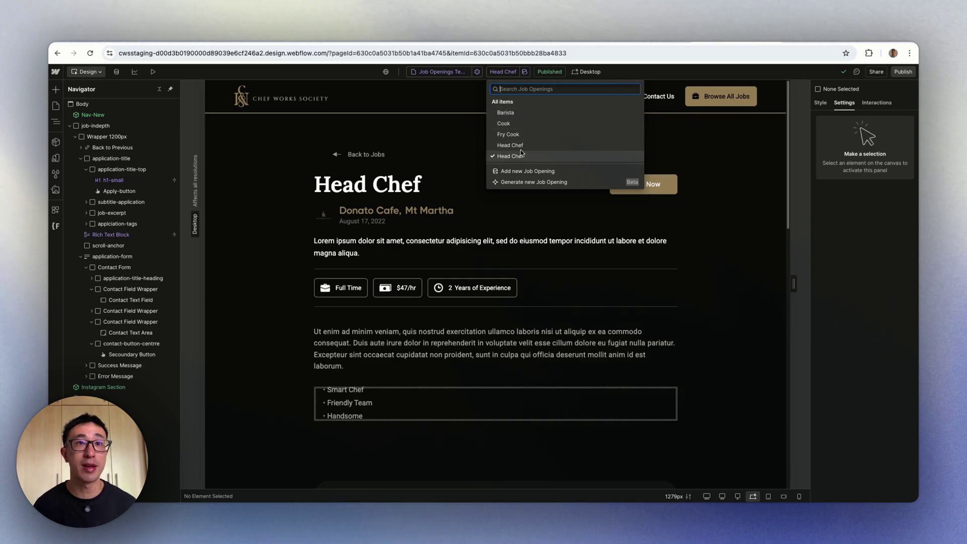
{"action": "left_click", "coordinate": [494, 230]}
{"action": "scroll", "coordinate": [499, 211], "scroll_direction": "down", "scroll_amount": 10}
{"action": "left_click", "coordinate": [423, 166]}
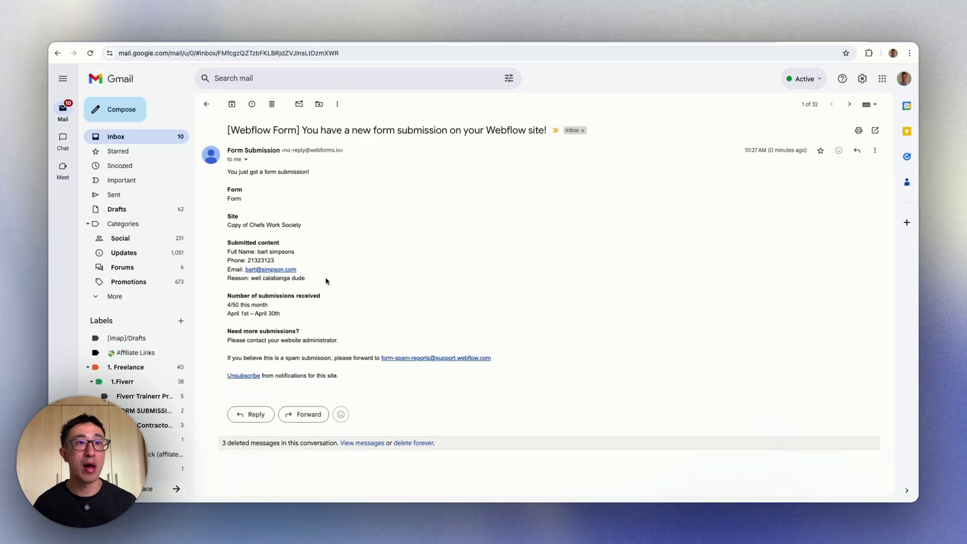
{"action": "left_click_drag", "start_coordinate": [306, 278], "coordinate": [221, 255]}
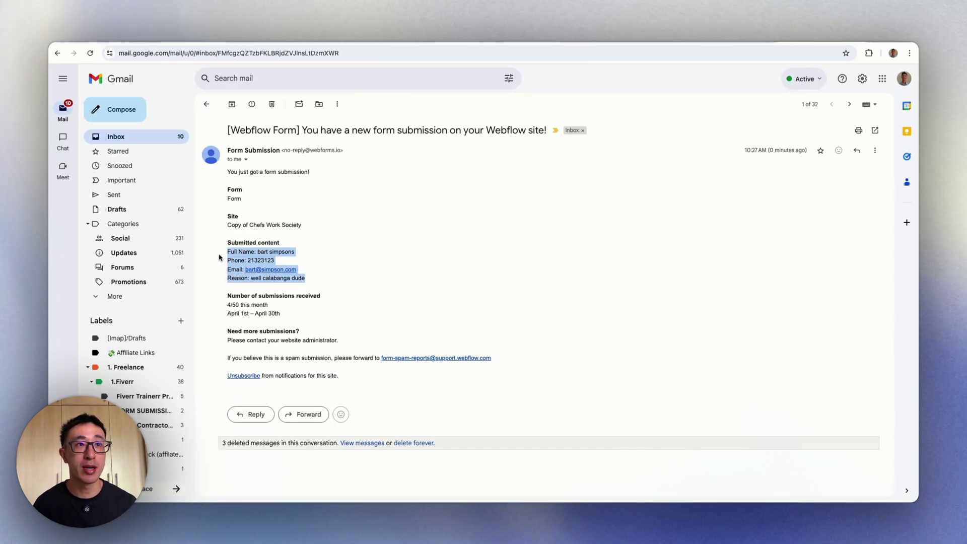
{"action": "triple_click", "coordinate": [308, 280]}
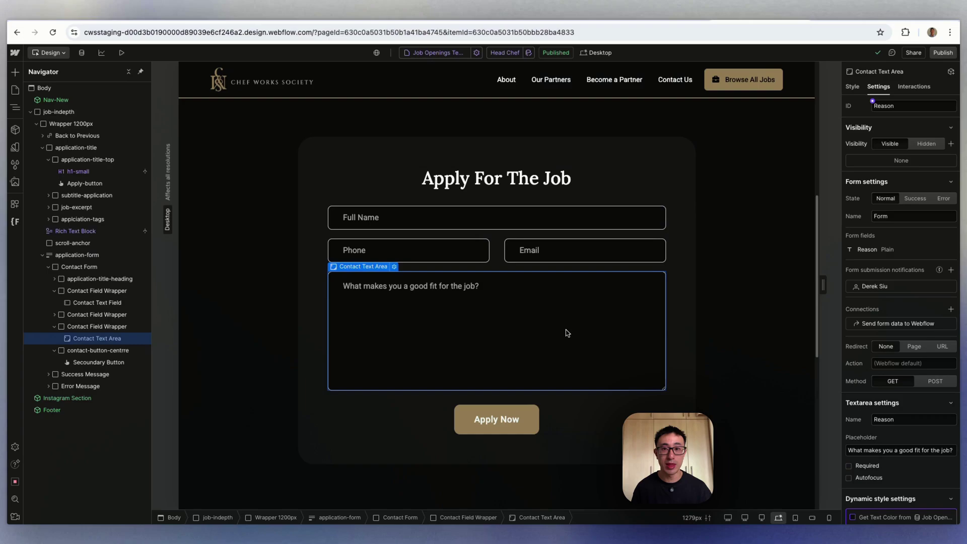
- Inspect how Contact Form and the reason text area nest in application-form, then select scroll-anchor
{"action": "left_click", "coordinate": [493, 266]}
{"action": "left_click", "coordinate": [378, 282]}
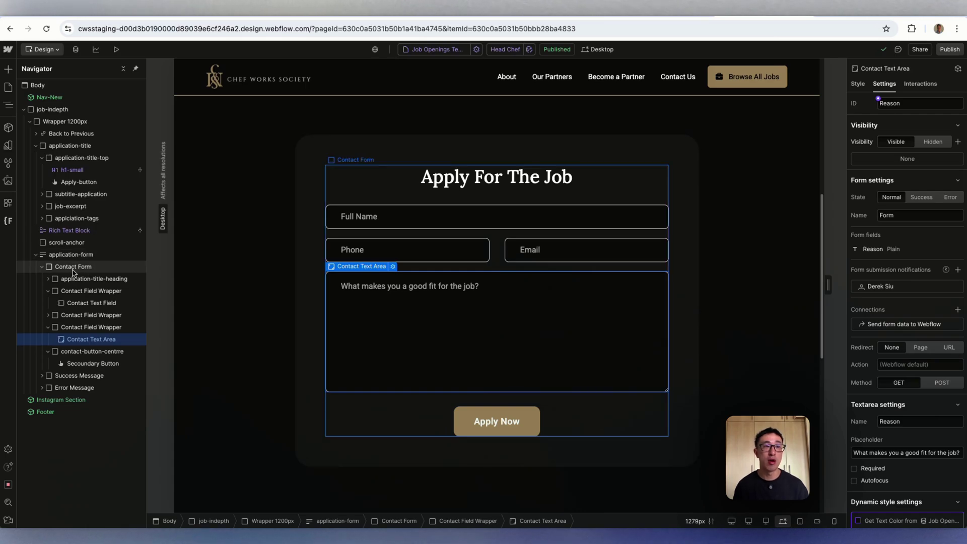
{"action": "left_click", "coordinate": [42, 267]}
{"action": "left_click", "coordinate": [70, 255]}
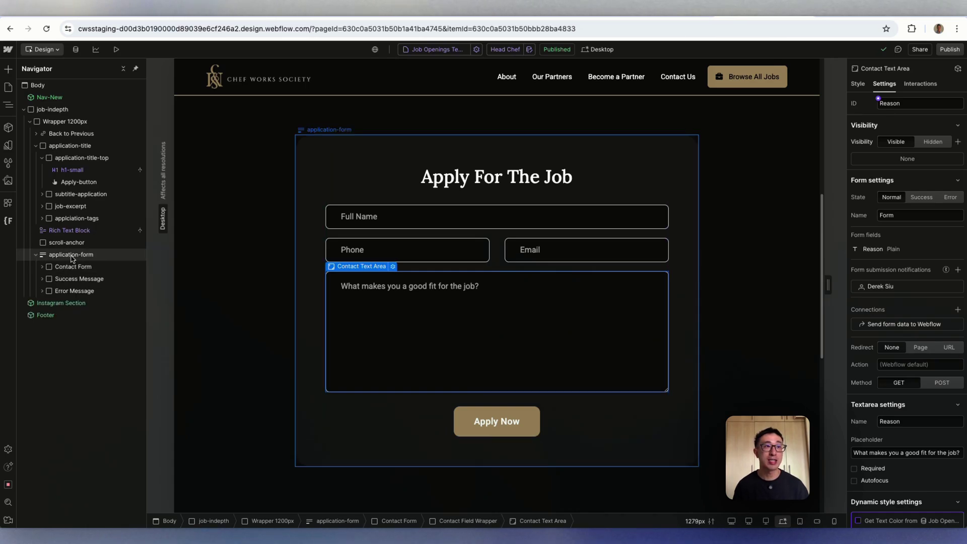
{"action": "scroll", "coordinate": [271, 220], "scroll_direction": "up", "scroll_amount": 1}
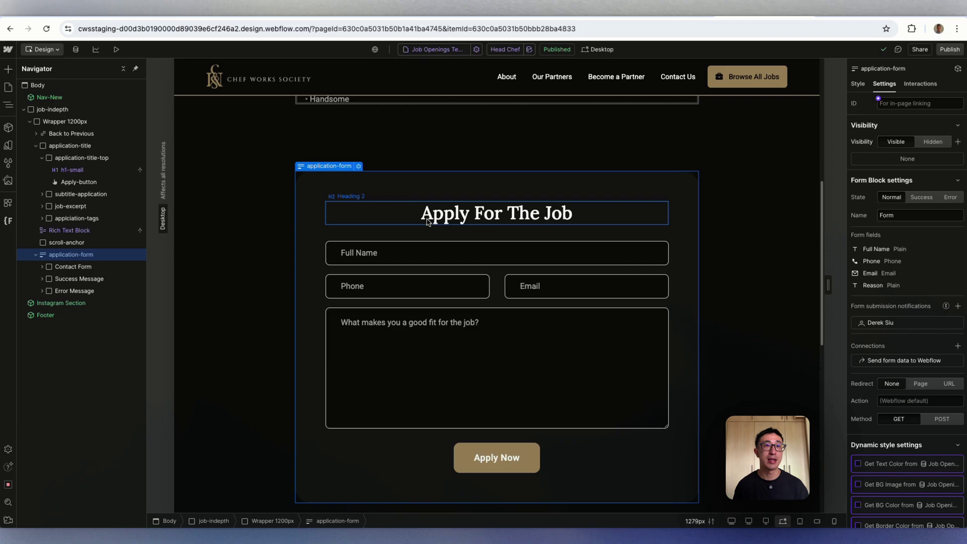
{"action": "left_click", "coordinate": [87, 269]}
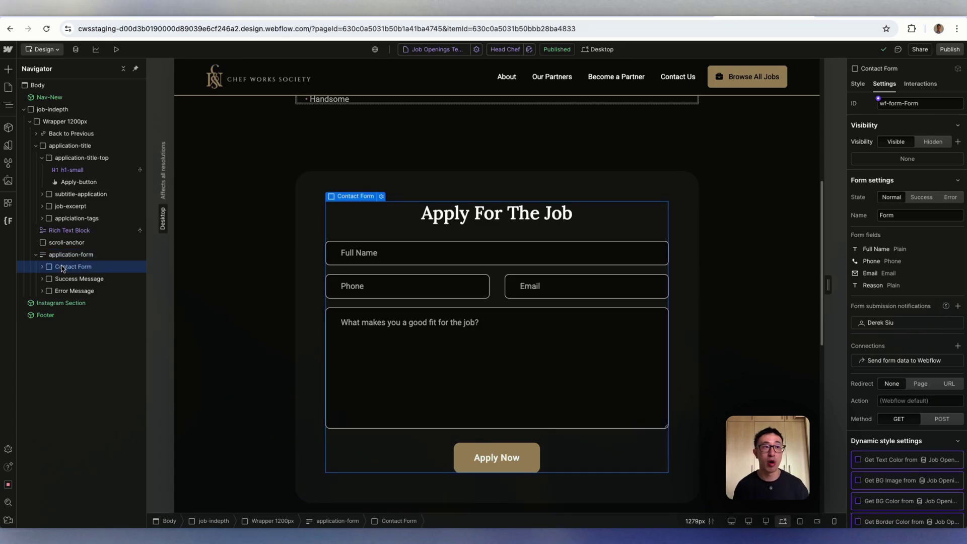
{"action": "left_click", "coordinate": [72, 243]}
- Insert a sample Form Block and inspect its Success Message, Error Message and inner Form
{"action": "key", "text": "super+k"}
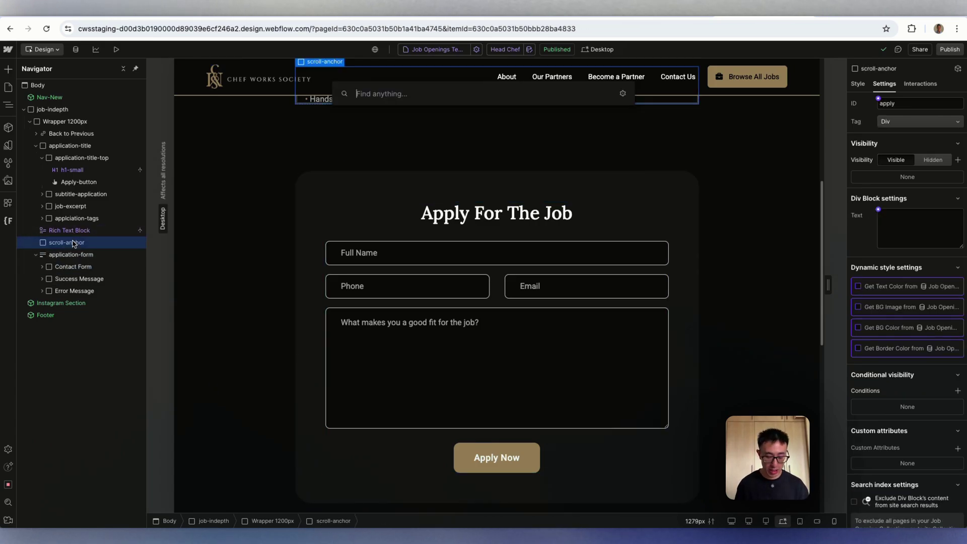
{"action": "type", "text": "form"}
{"action": "key", "text": "Return"}
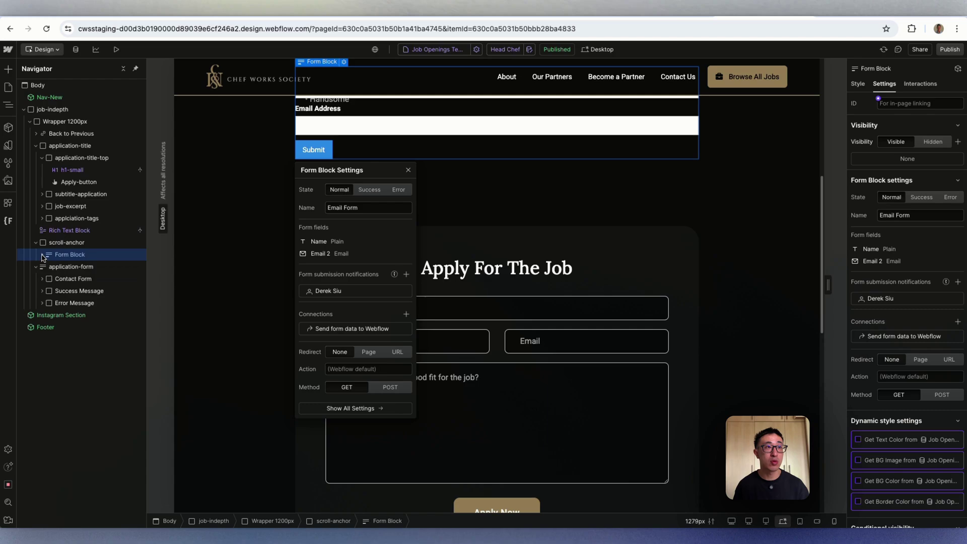
{"action": "left_click", "coordinate": [43, 255]}
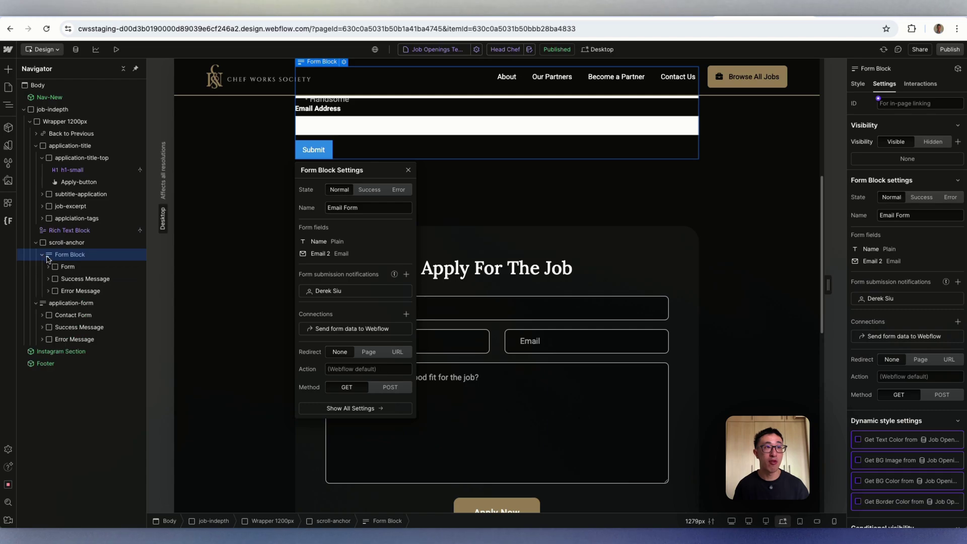
{"action": "left_click", "coordinate": [83, 278]}
{"action": "left_click", "coordinate": [80, 290]}
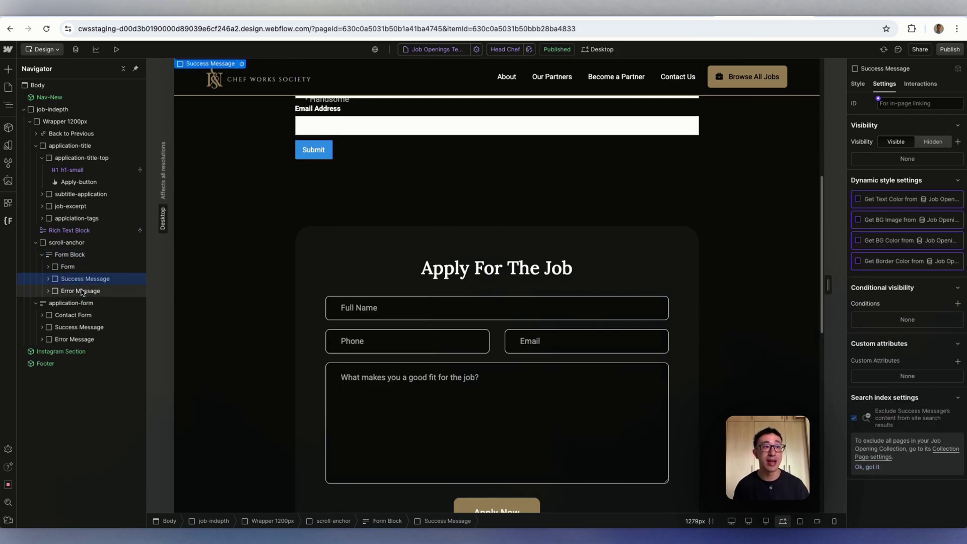
{"action": "left_click", "coordinate": [68, 267]}
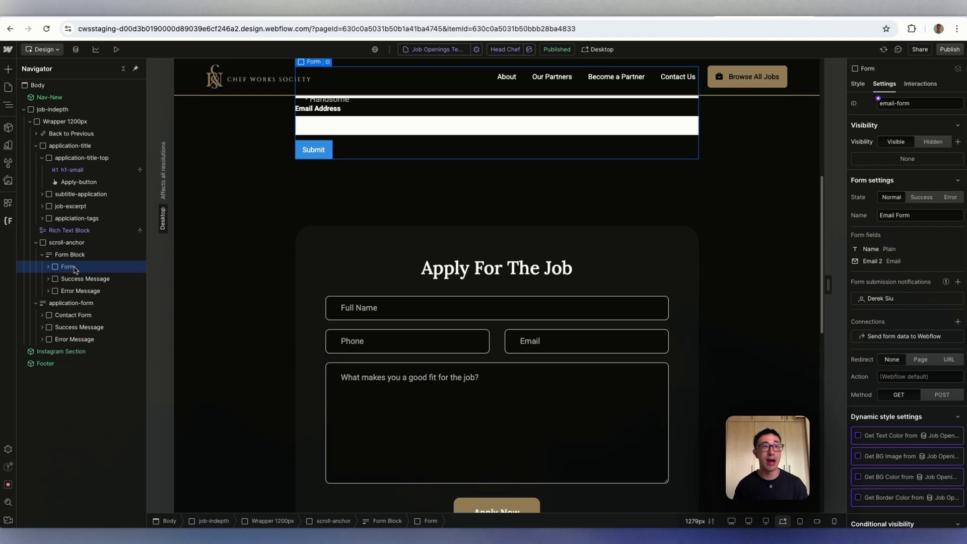
- Delete the sample Form Block and reselect the original Contact Form
{"action": "key", "text": "Delete"}
{"action": "left_click", "coordinate": [81, 267]}
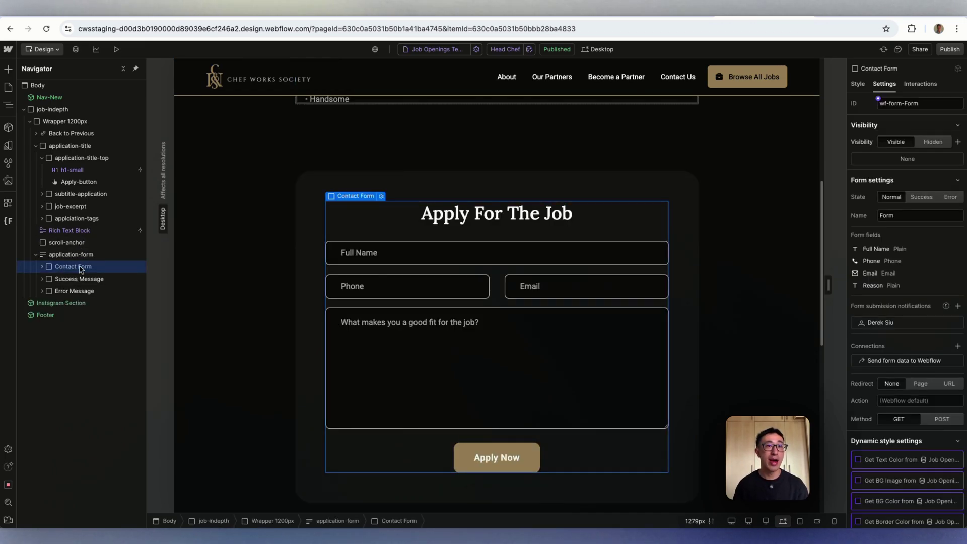
{"action": "scroll", "coordinate": [532, 315], "scroll_direction": "down", "scroll_amount": 1}
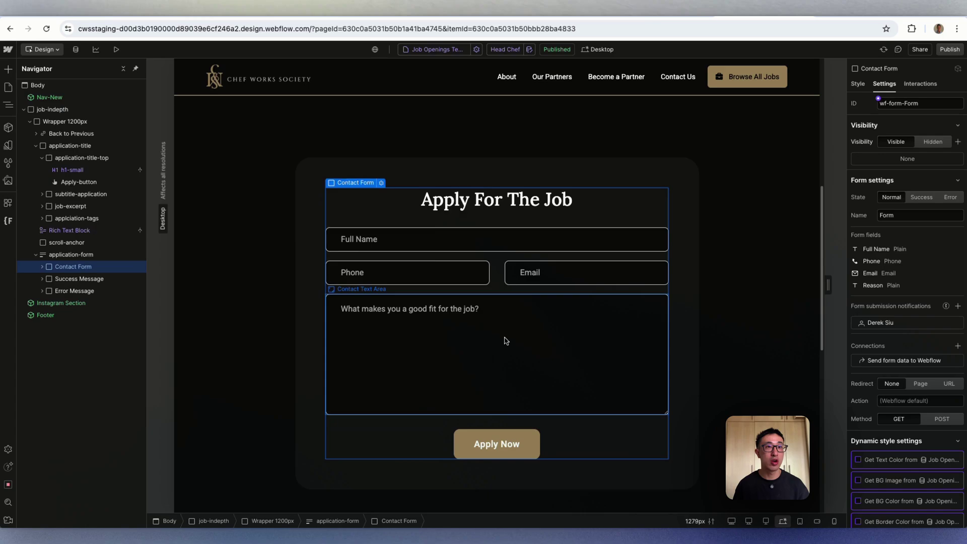
- Insert a Code Embed after the reason text area using an 'emb' search
{"action": "left_click", "coordinate": [506, 341]}
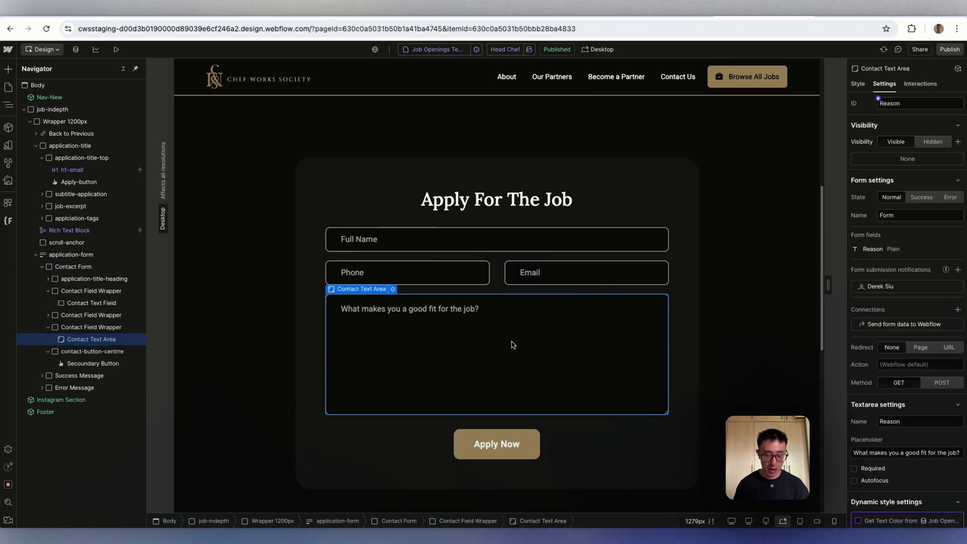
{"action": "key", "text": "super+k"}
{"action": "type", "text": "emv"}
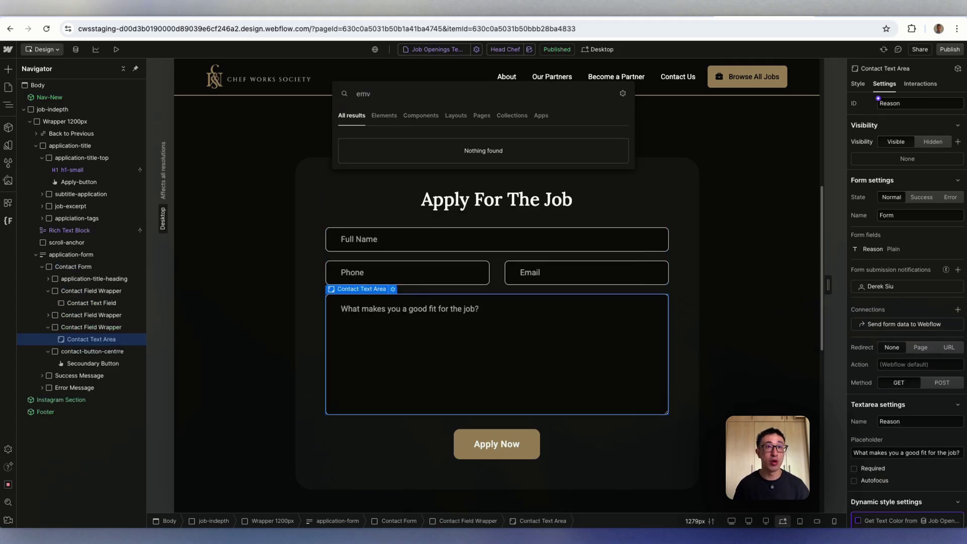
{"action": "key", "text": "BackSpace"}
{"action": "type", "text": "b"}
{"action": "left_click", "coordinate": [429, 151]}
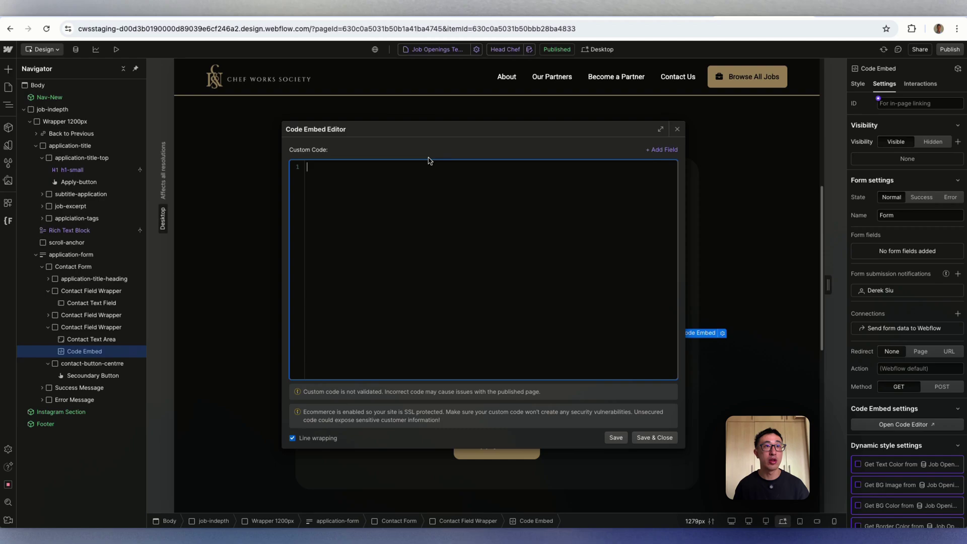
{"action": "key", "text": "Escape"}
- Reopen the Code Embed's custom-code editor from the Add panel
{"action": "left_click", "coordinate": [9, 70]}
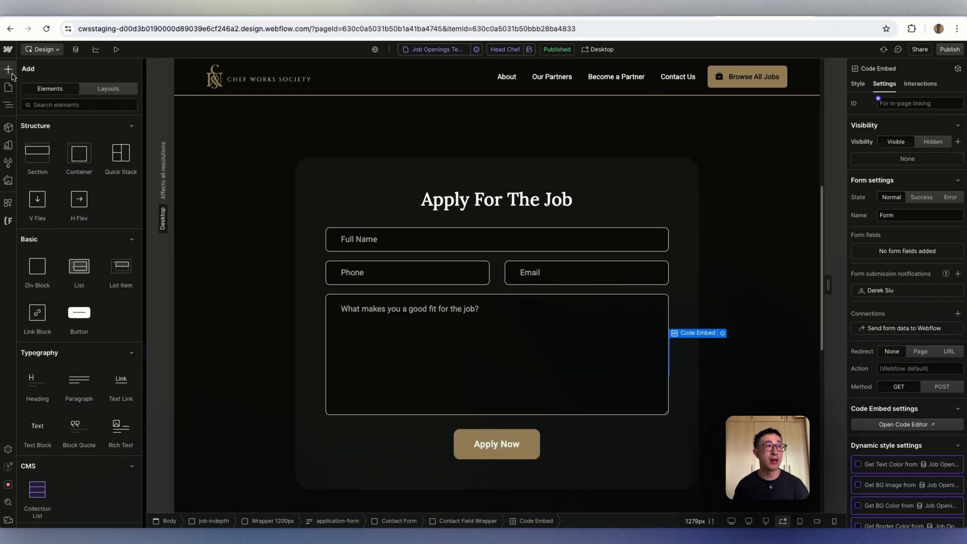
{"action": "scroll", "coordinate": [80, 214], "scroll_direction": "down", "scroll_amount": 10}
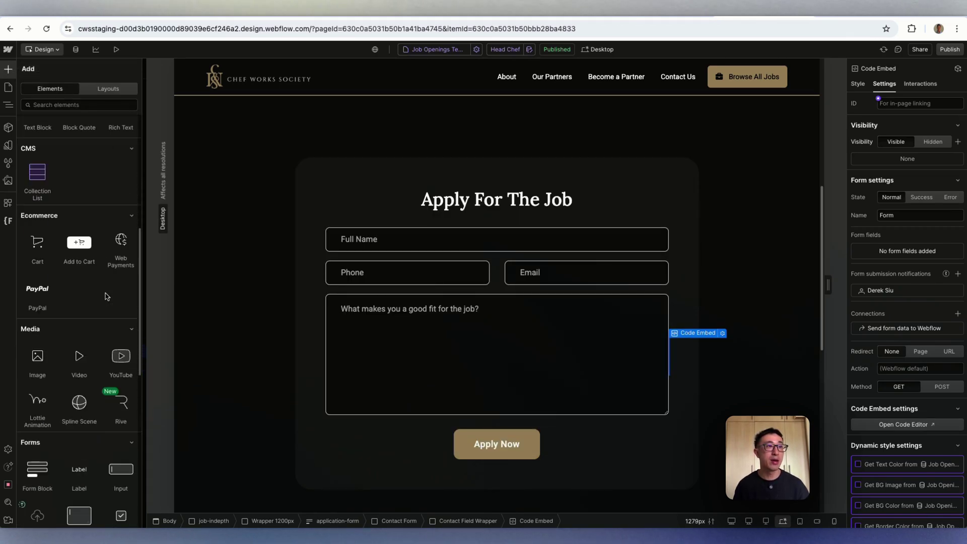
{"action": "scroll", "coordinate": [106, 296], "scroll_direction": "down", "scroll_amount": 4}
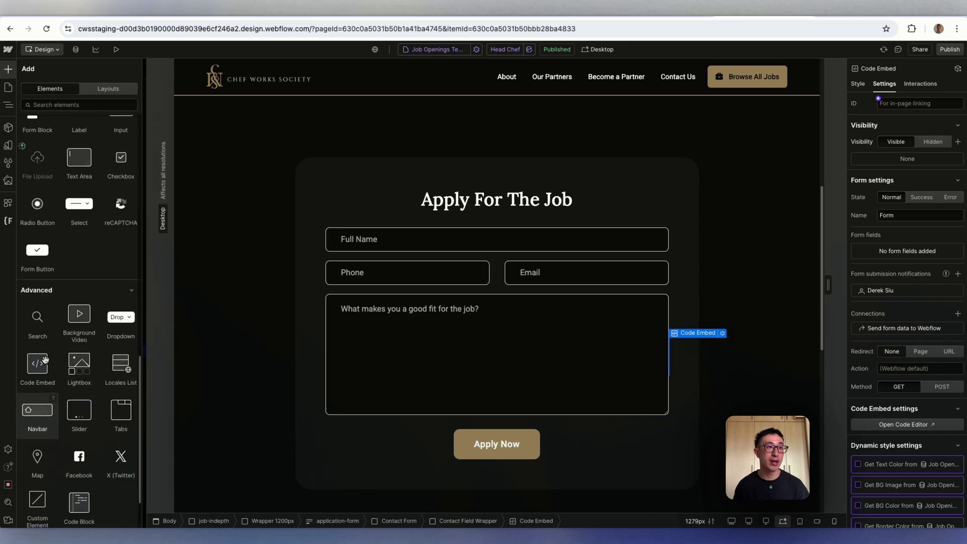
{"action": "left_click", "coordinate": [721, 335]}
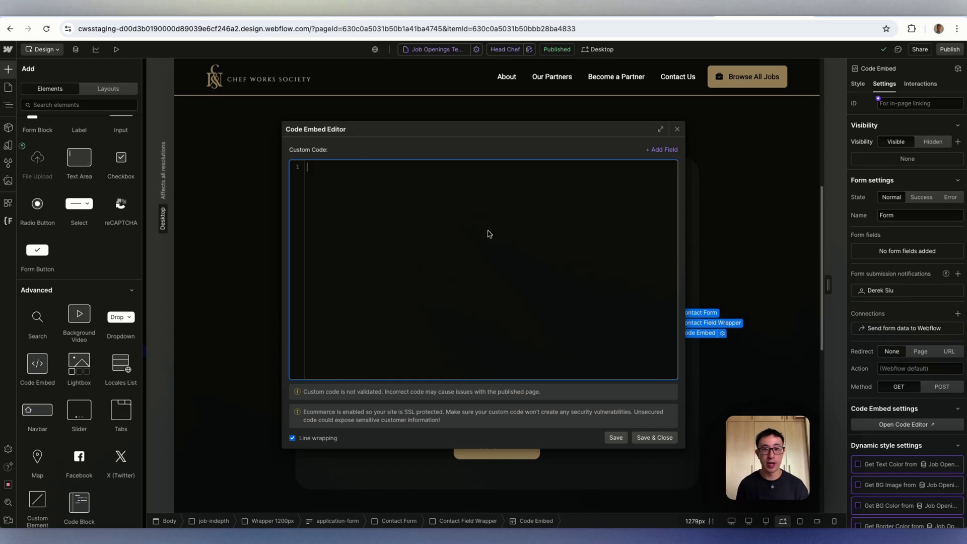
- Paste the hidden input HTML into the embed and review its type, id and name attributes
{"action": "type", "text": "<input type=\"hidden\" id=\"item\" name=\"Job\" value=\" [REPLACE] \">"}
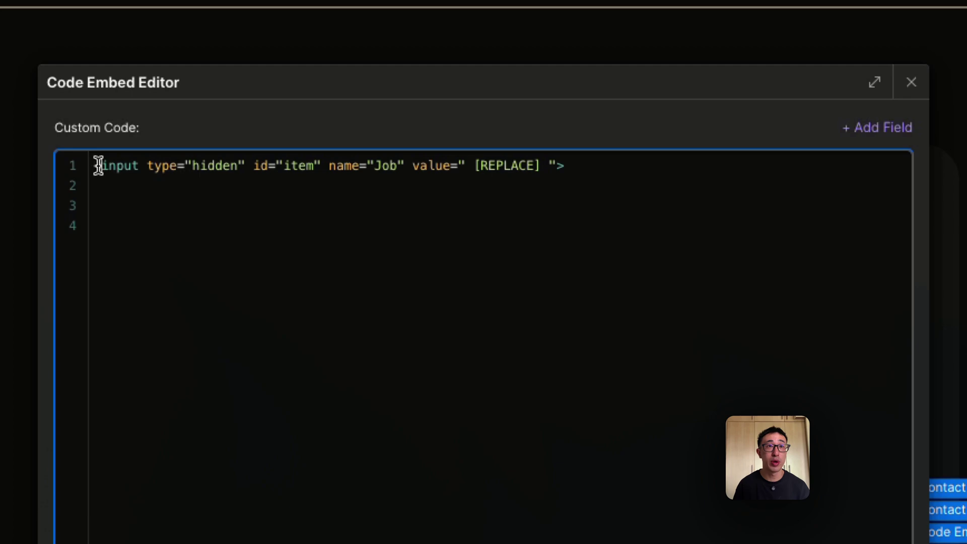
{"action": "double_click", "coordinate": [325, 167]}
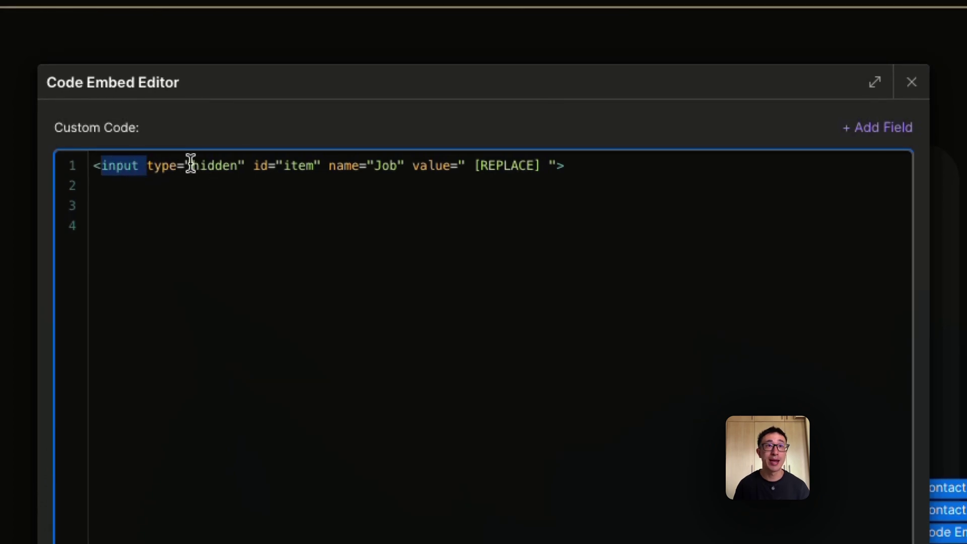
{"action": "left_click_drag", "start_coordinate": [191, 165], "coordinate": [234, 165]}
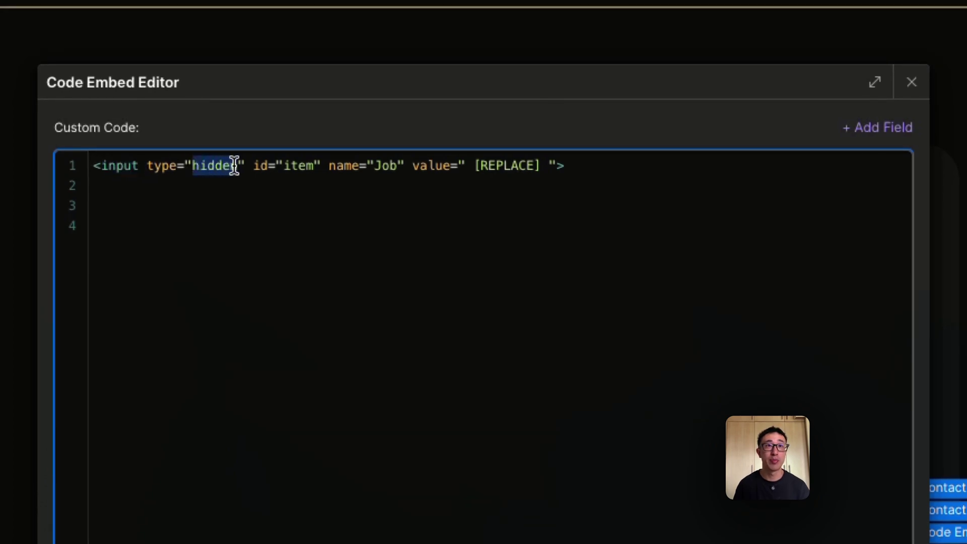
{"action": "double_click", "coordinate": [298, 168]}
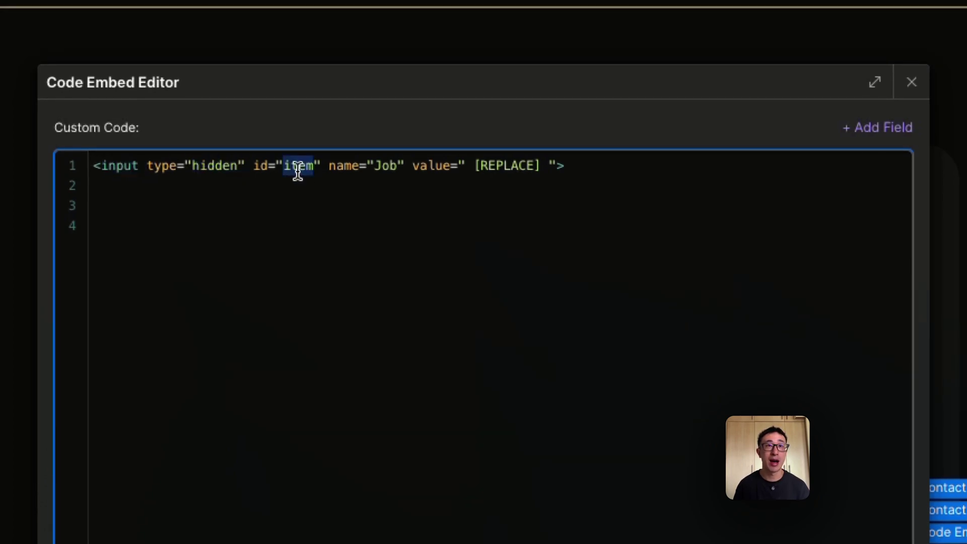
{"action": "double_click", "coordinate": [347, 167]}
{"action": "triple_click", "coordinate": [391, 167]}
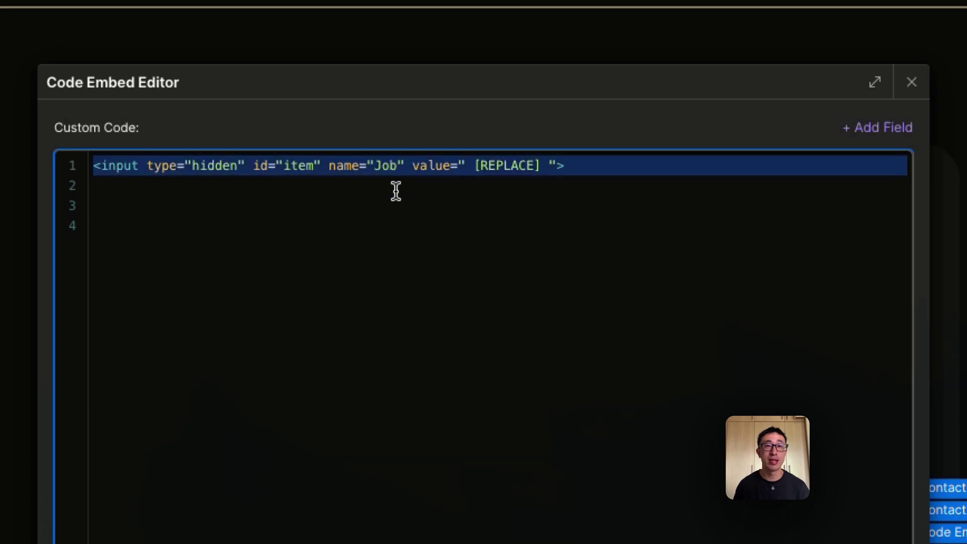
- Rename the input to 'Job Openning' and delete the [REPLACE] placeholder from its value
{"action": "double_click", "coordinate": [384, 167]}
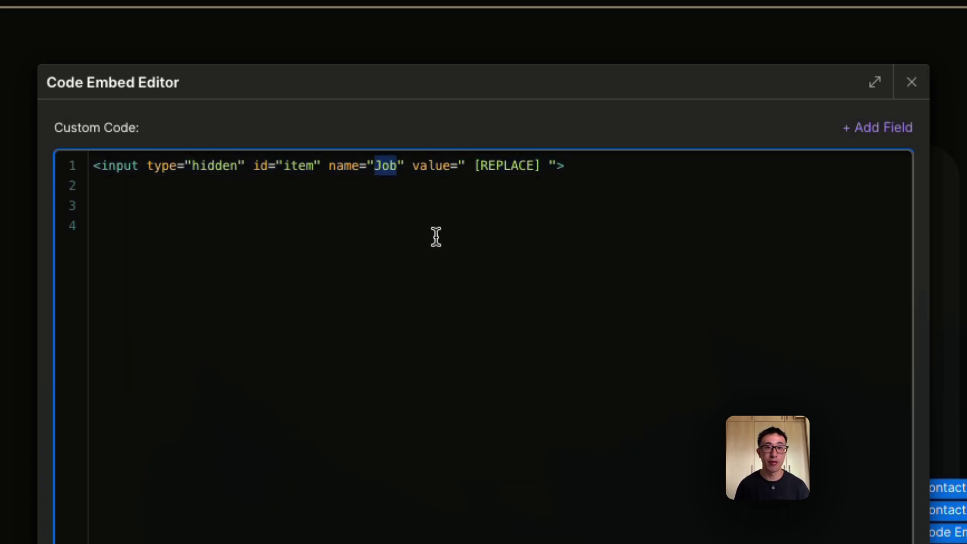
{"action": "type", "text": "Job Openning"}
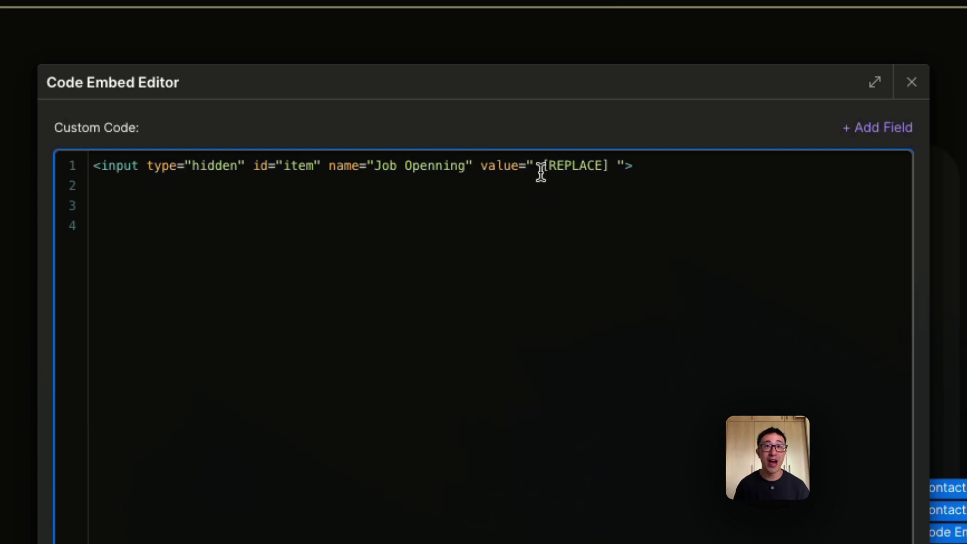
{"action": "left_click", "coordinate": [618, 170], "text": "shift"}
{"action": "key", "text": "BackSpace"}
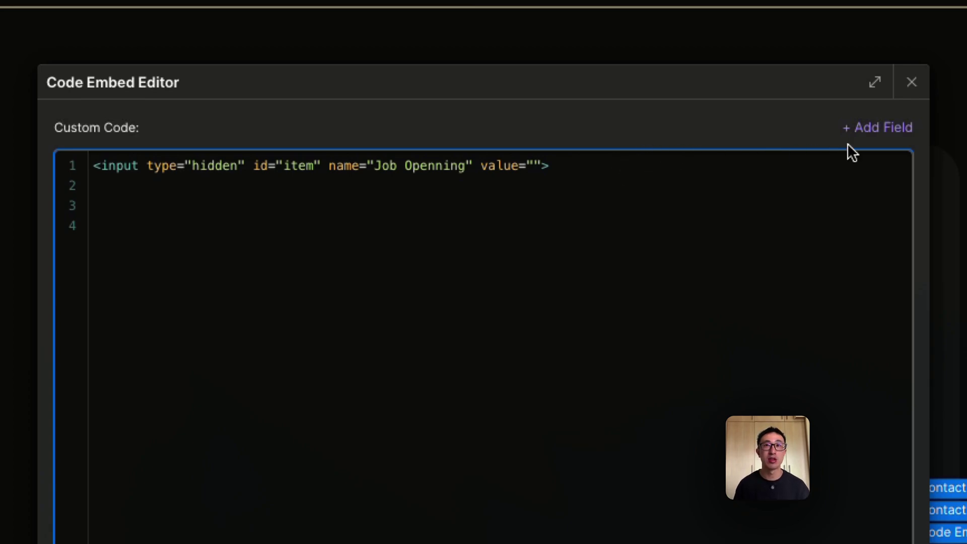
- Insert Job Name / Role, Pay per hour ($) and Job Type: Job Type into the value, comma-separated
{"action": "left_click", "coordinate": [893, 128]}
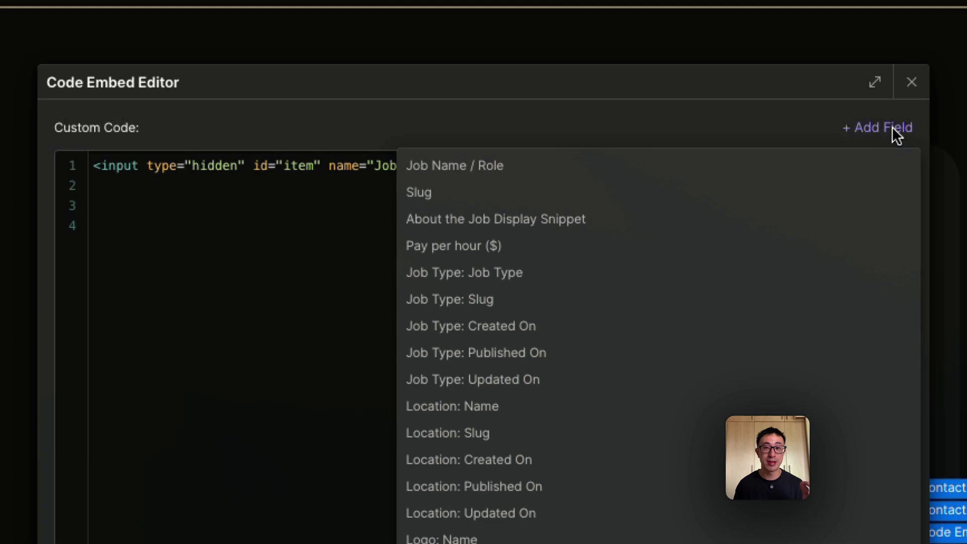
{"action": "left_click", "coordinate": [776, 164]}
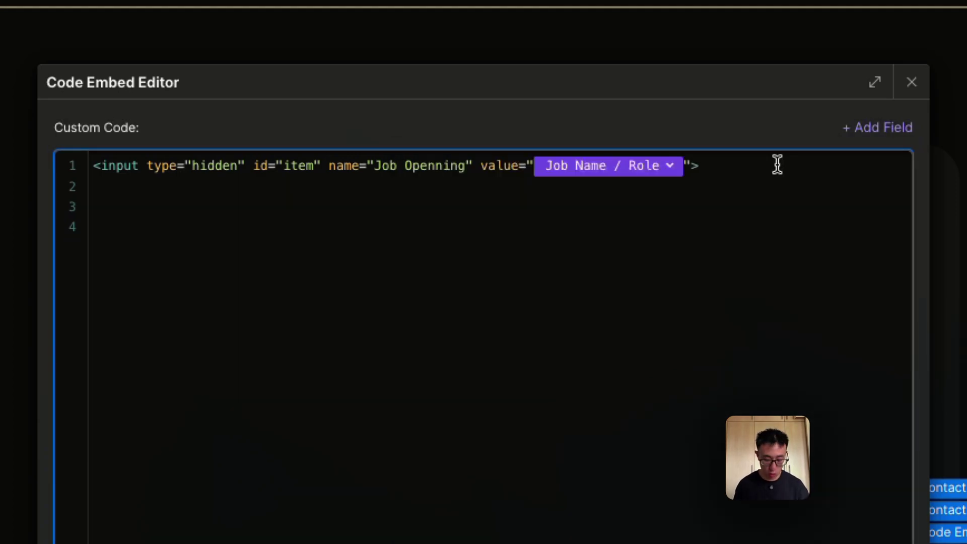
{"action": "type", "text": ","}
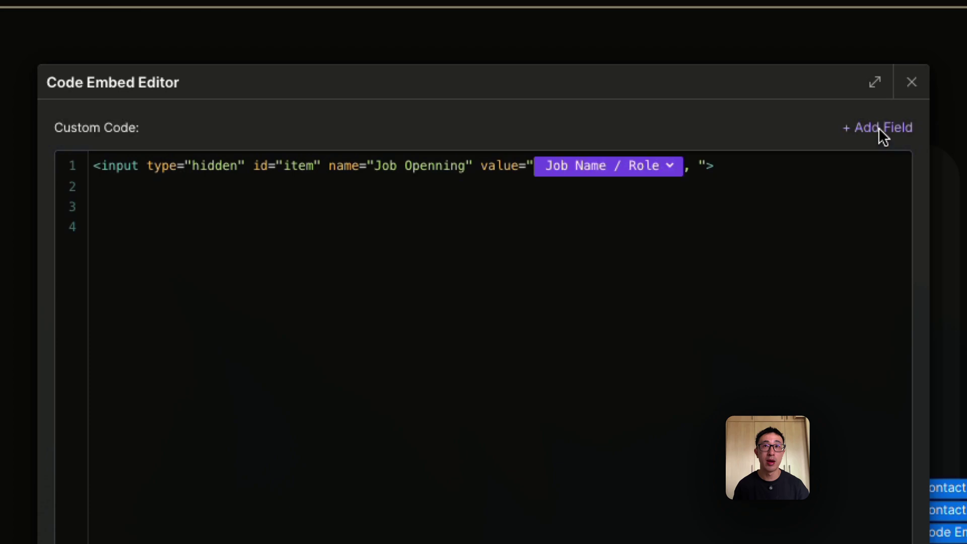
{"action": "left_click", "coordinate": [879, 128]}
{"action": "left_click", "coordinate": [647, 249]}
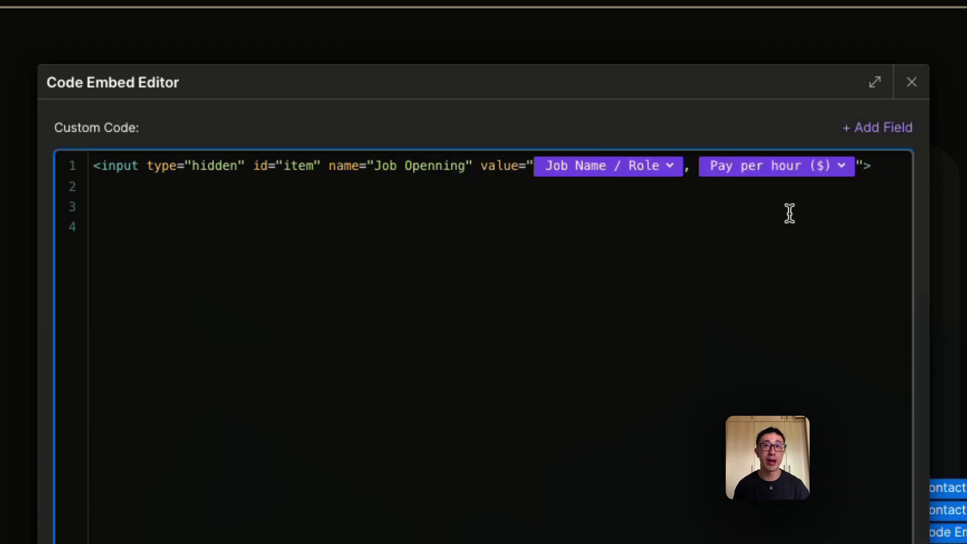
{"action": "type", "text": ","}
{"action": "left_click", "coordinate": [863, 130]}
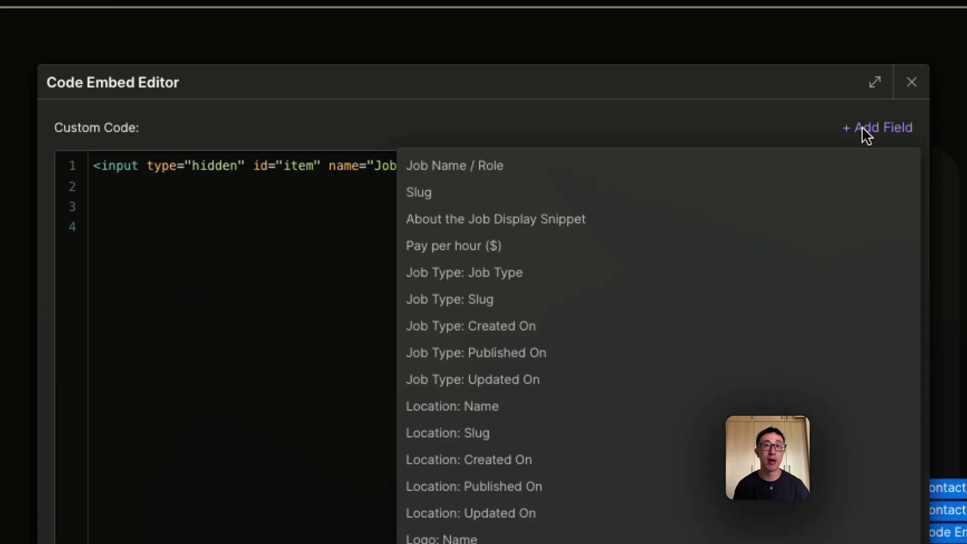
{"action": "left_click", "coordinate": [649, 281]}
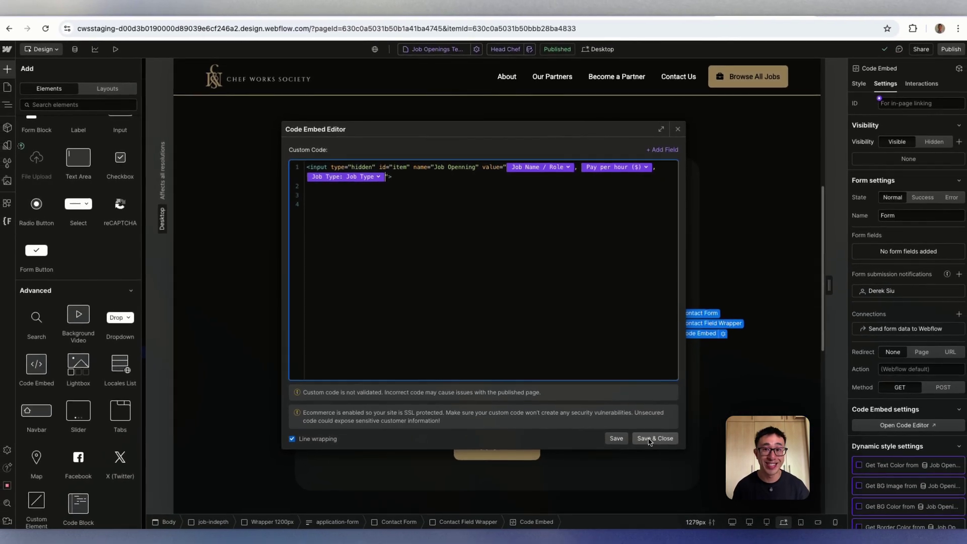
- Drag the Code Embed into the Contact Form in the Navigator, then publish to the selected domains
{"action": "left_click", "coordinate": [652, 439]}
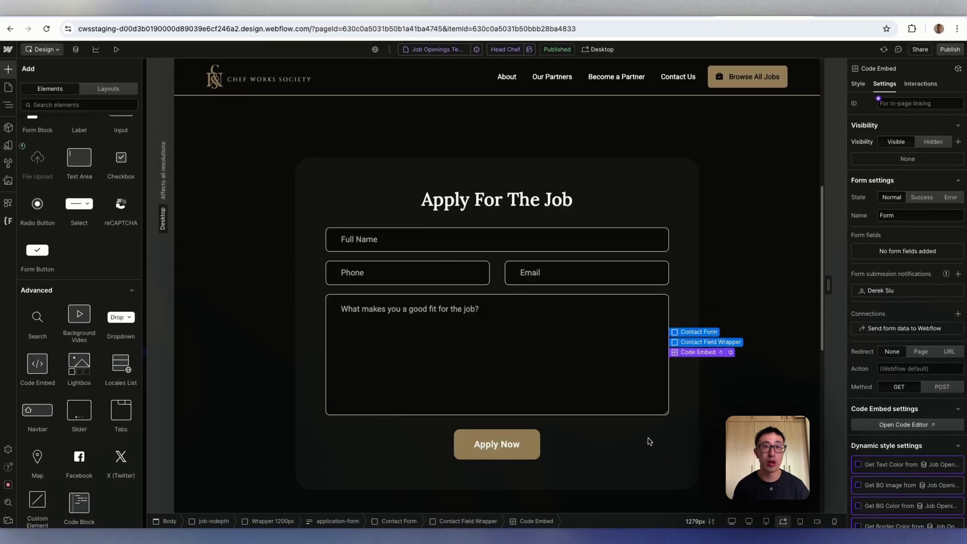
{"action": "key", "text": "z"}
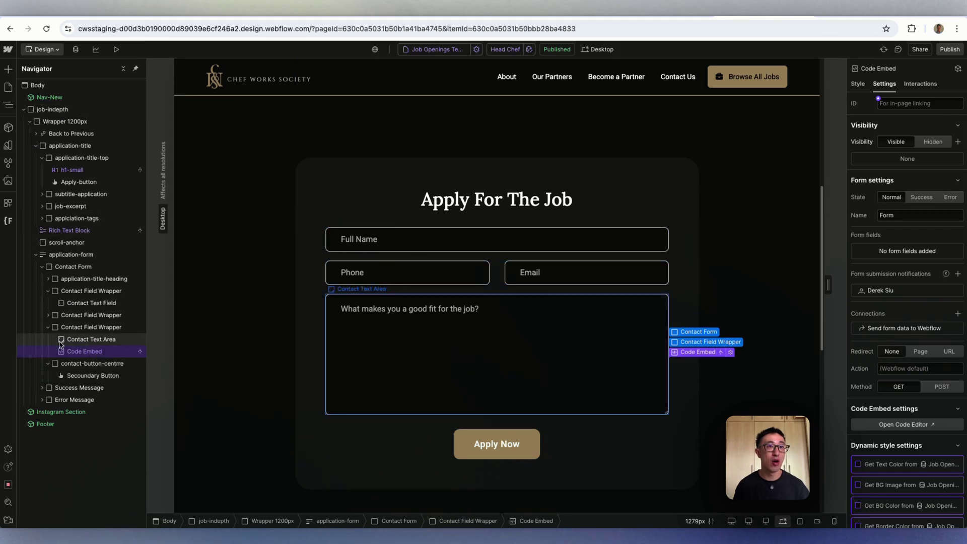
{"action": "mouse_move", "coordinate": [63, 351]}
{"action": "left_mouse_down"}
{"action": "mouse_move", "coordinate": [84, 354]}
{"action": "mouse_move", "coordinate": [65, 351]}
{"action": "left_mouse_up"}
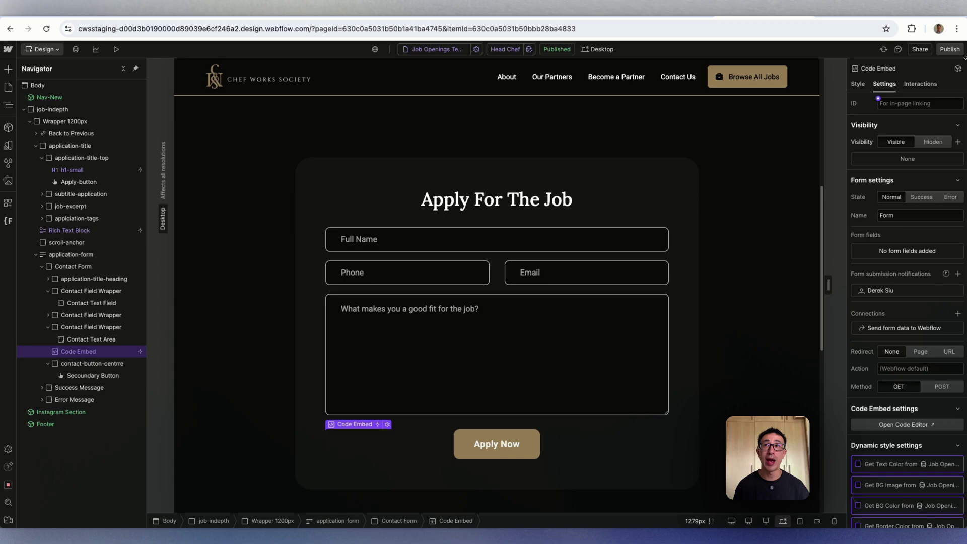
{"action": "left_click", "coordinate": [952, 50]}
{"action": "left_click", "coordinate": [899, 206]}
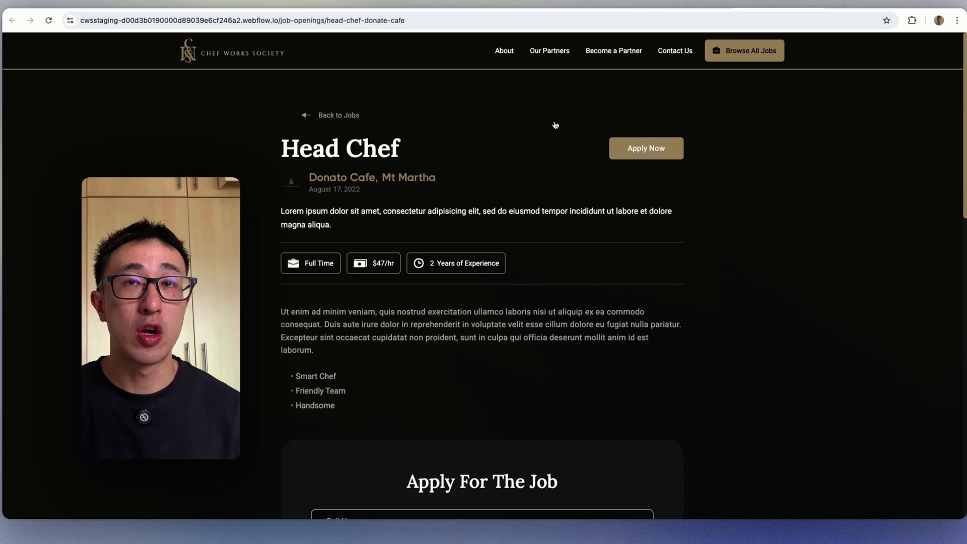
- On the live Head Chef page, enter the applicant's full name, phone number and e-mail
{"action": "scroll", "coordinate": [471, 173], "scroll_direction": "down", "scroll_amount": 1}
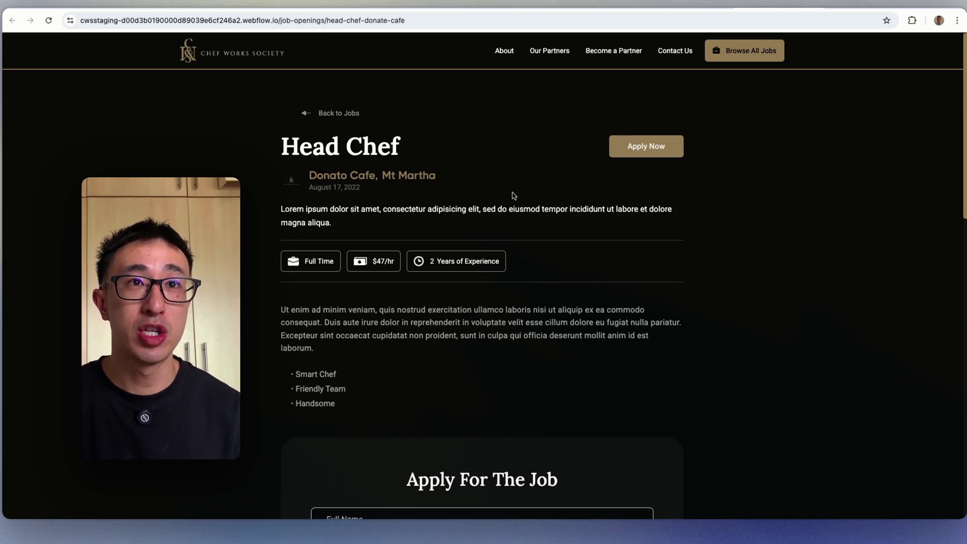
{"action": "left_click_drag", "start_coordinate": [278, 152], "coordinate": [427, 148]}
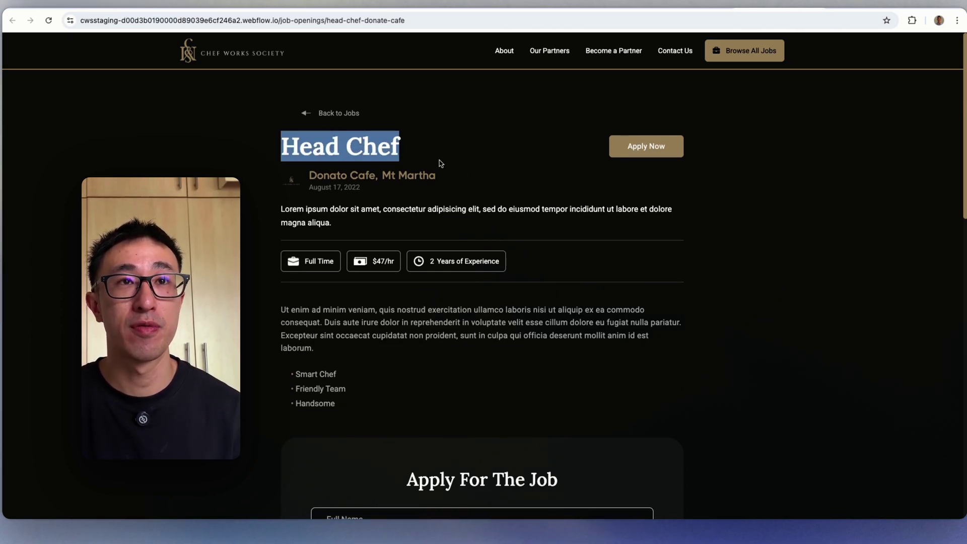
{"action": "scroll", "coordinate": [562, 224], "scroll_direction": "down", "scroll_amount": 5}
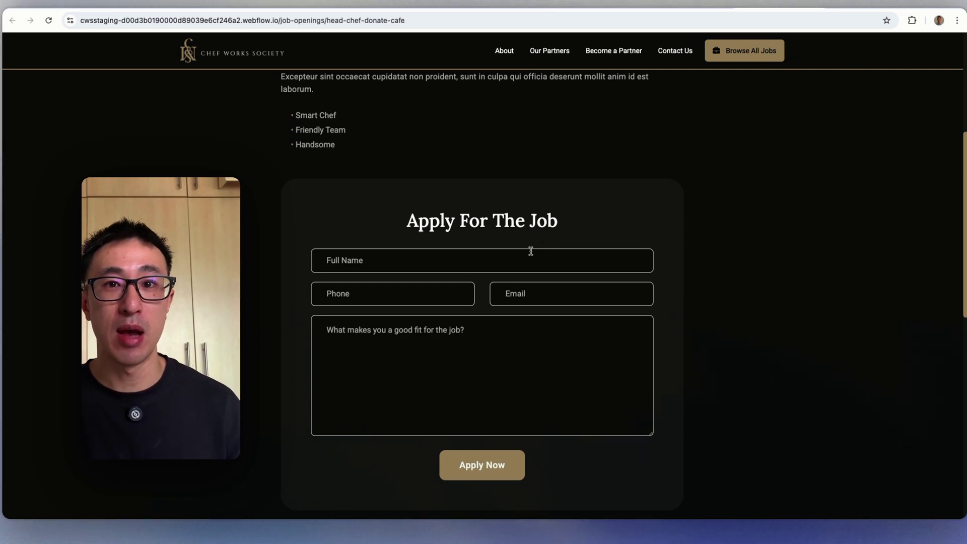
{"action": "left_click", "coordinate": [524, 254]}
{"action": "type", "text": "Homer Simpsons"}
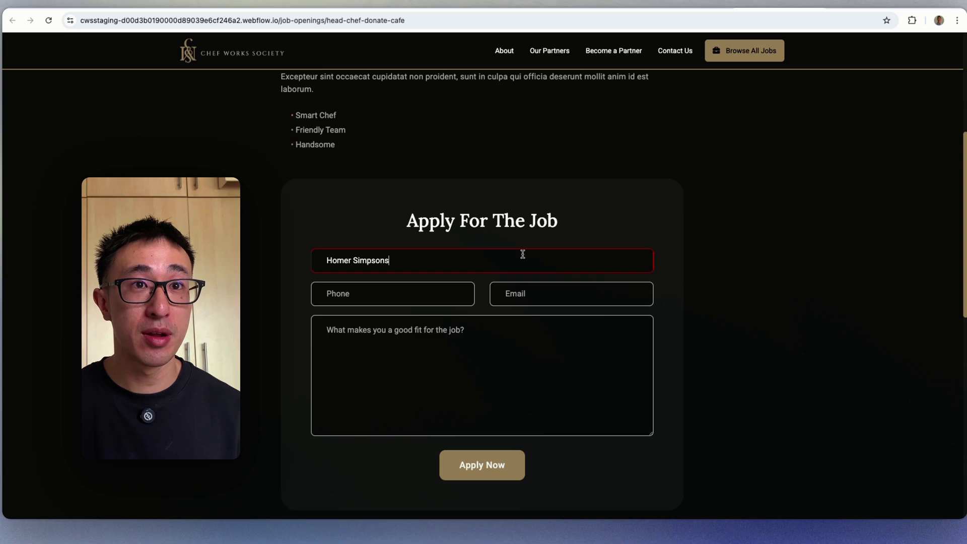
{"action": "left_click", "coordinate": [419, 295]}
{"action": "type", "text": "3333322"}
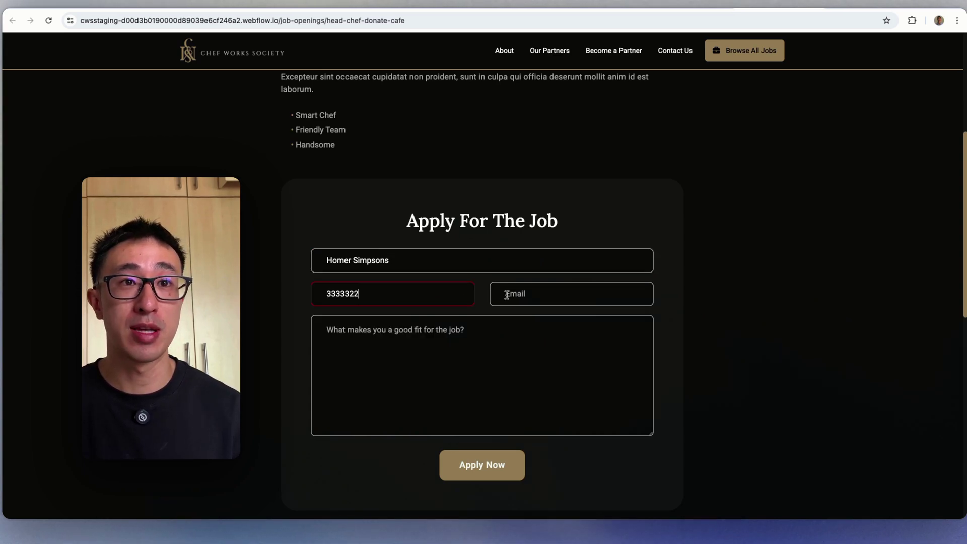
{"action": "left_click", "coordinate": [506, 295]}
{"action": "type", "text": "homer@lol.com"}
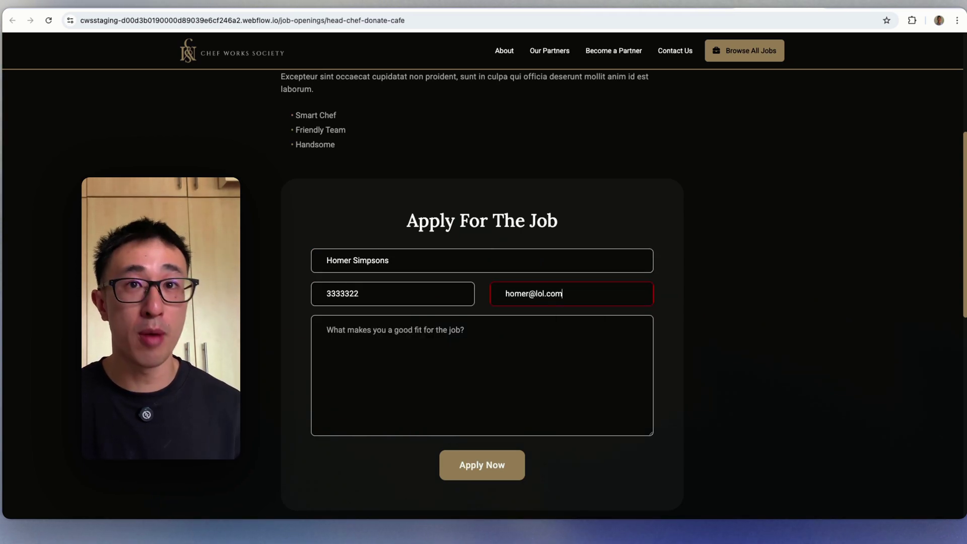
- Answer the good-fit question with 'Donuts' and submit the application with Apply Now
{"action": "left_click", "coordinate": [483, 354]}
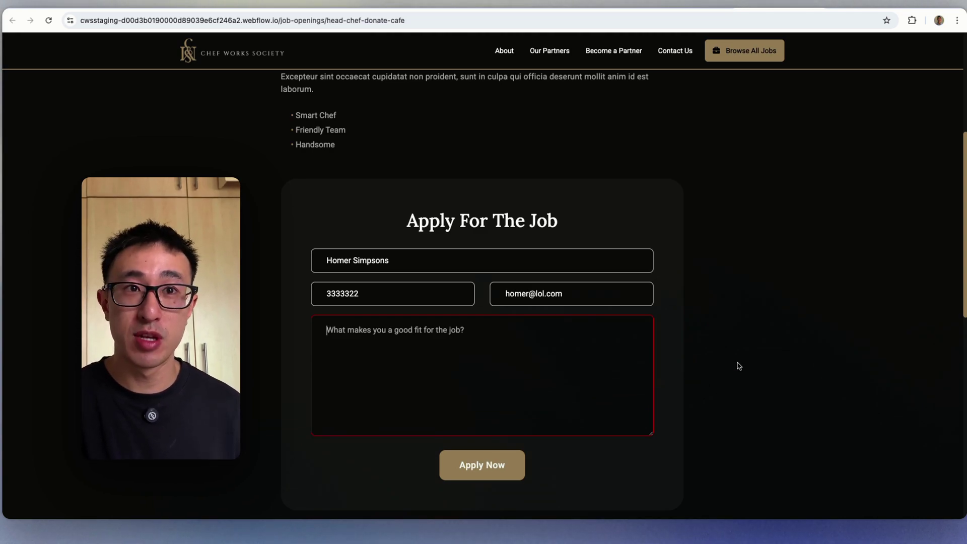
{"action": "type", "text": "Donm"}
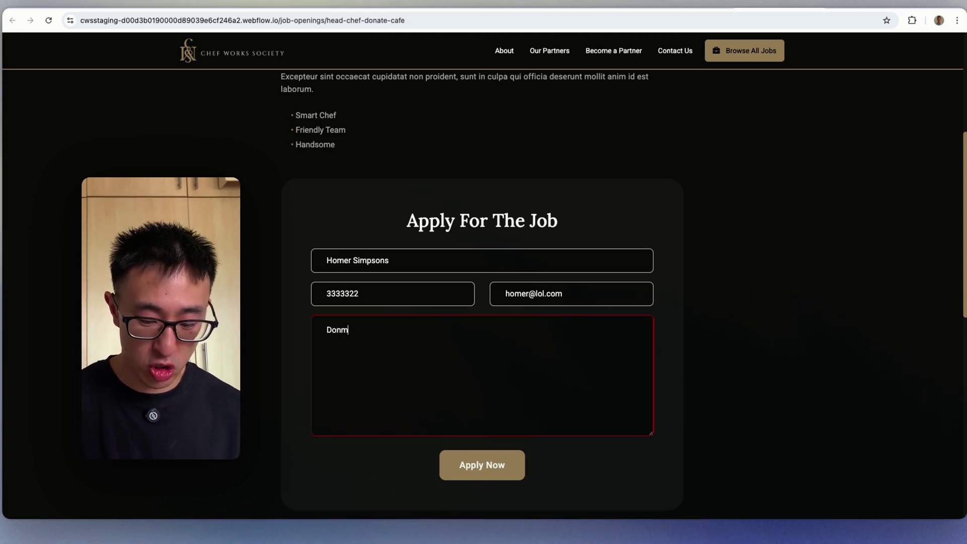
{"action": "key", "text": "BackSpace"}
{"action": "type", "text": "uts"}
{"action": "left_click", "coordinate": [794, 334]}
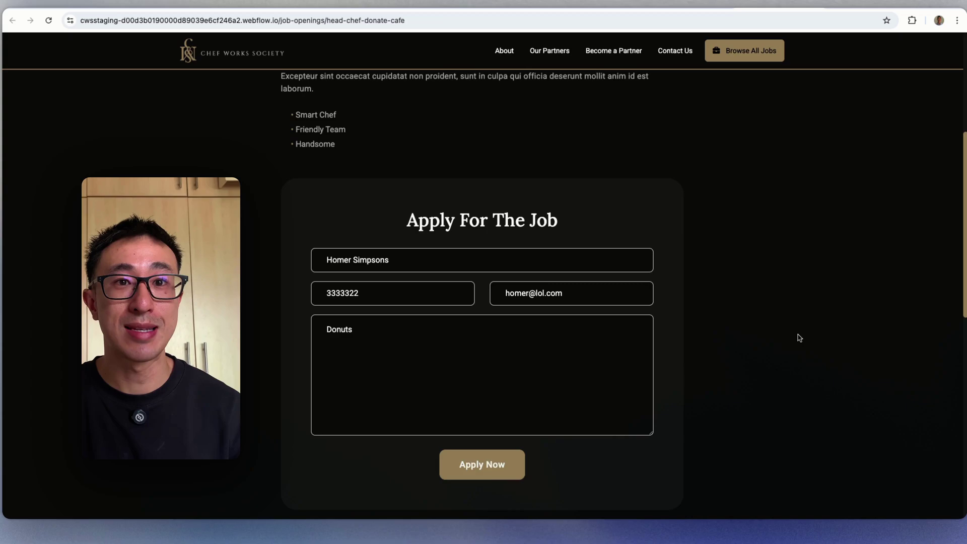
{"action": "scroll", "coordinate": [798, 336], "scroll_direction": "down", "scroll_amount": 1}
{"action": "left_click", "coordinate": [516, 454]}
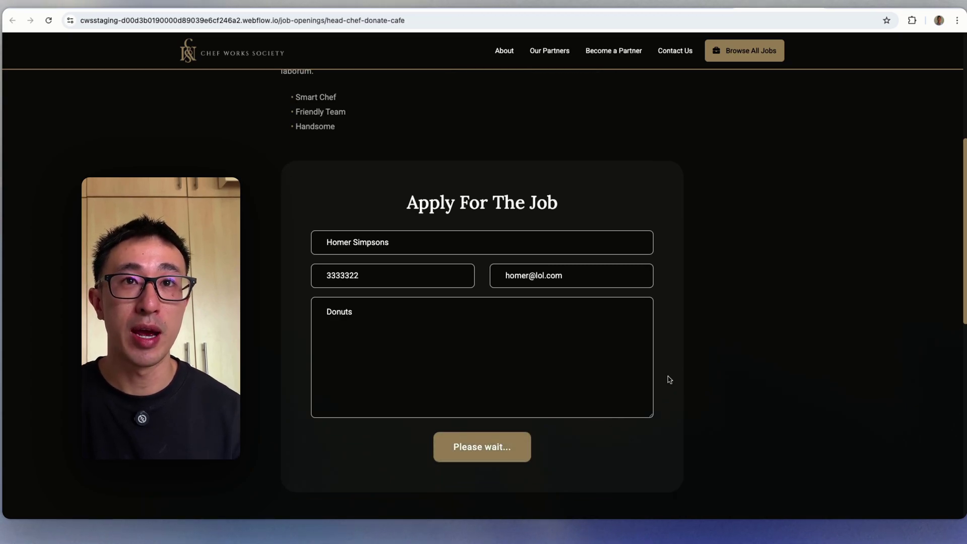
{"action": "scroll", "coordinate": [728, 199], "scroll_direction": "up", "scroll_amount": 3}
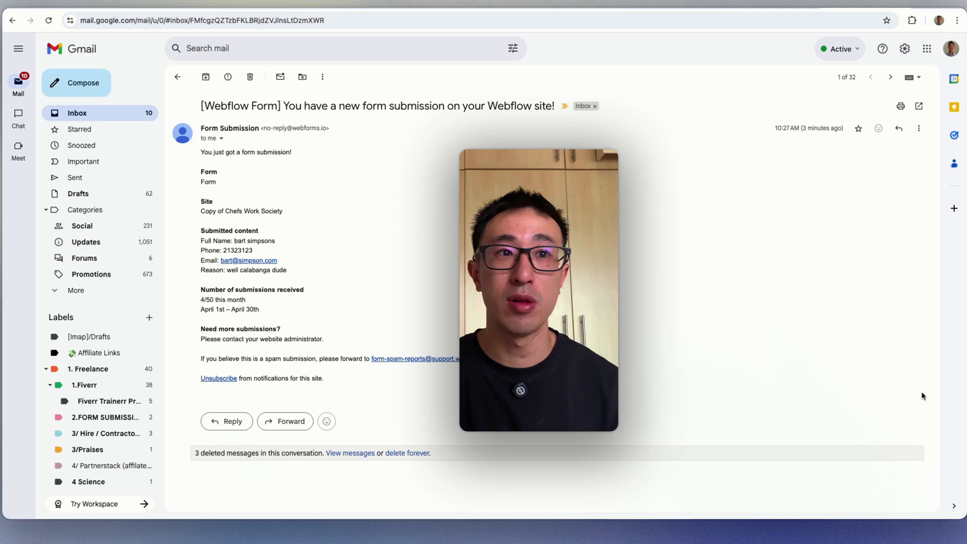
- Expand the newest form submission email and review the submitted phone, e-mail and 'Donuts' reason
{"action": "left_click", "coordinate": [926, 510]}
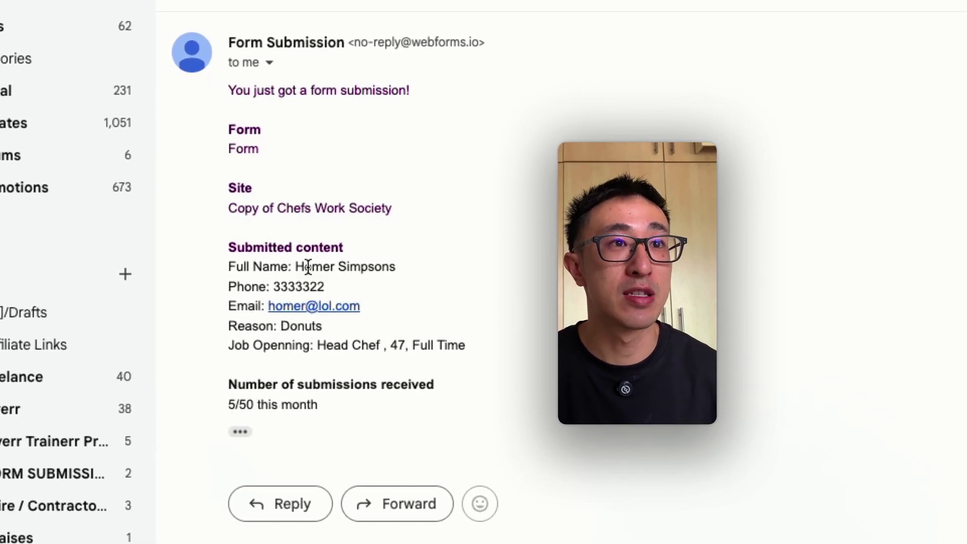
{"action": "left_click_drag", "start_coordinate": [325, 287], "coordinate": [271, 287]}
{"action": "left_click_drag", "start_coordinate": [360, 306], "coordinate": [313, 306]}
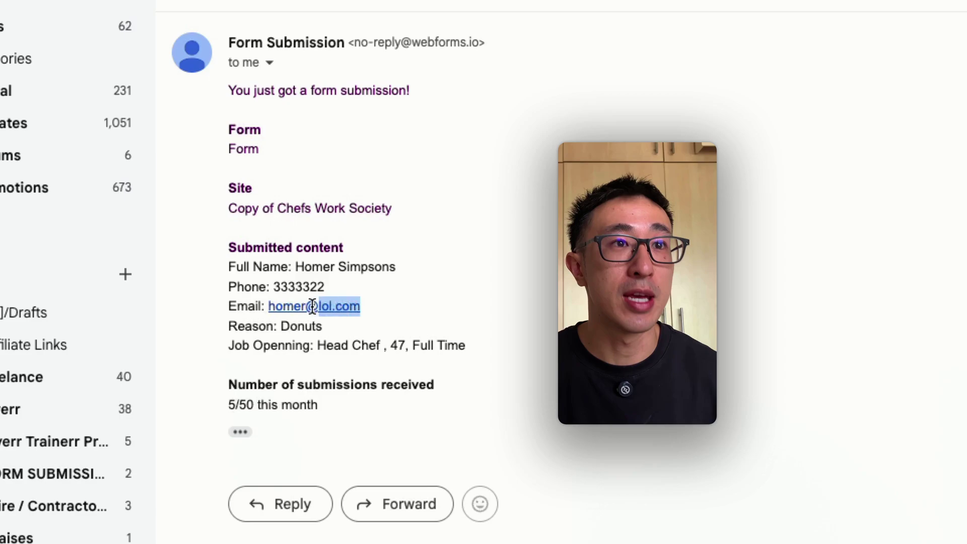
{"action": "left_click_drag", "start_coordinate": [352, 333], "coordinate": [268, 326]}
- Select the Job Openning line reading 'Head Chef , 47, Full Time'
{"action": "triple_click", "coordinate": [291, 347]}
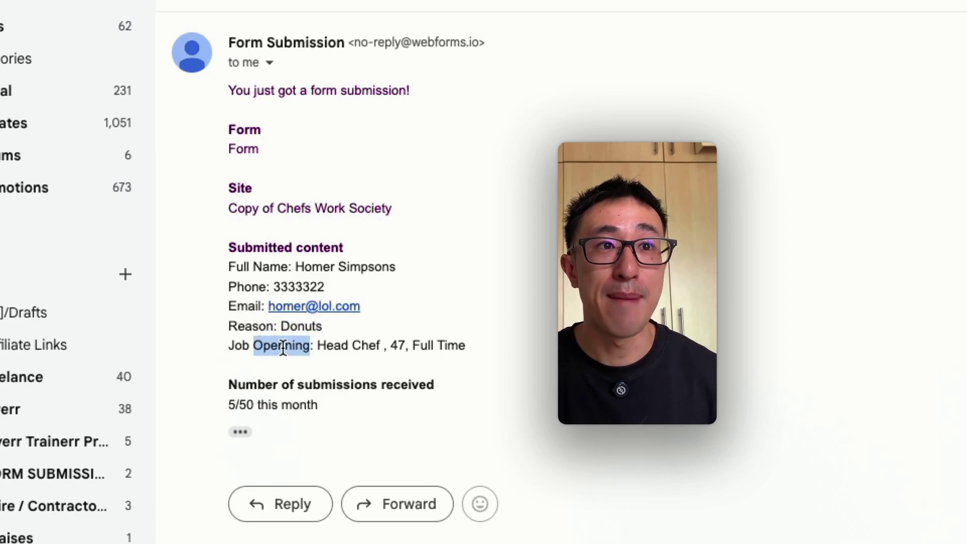
{"action": "left_click", "coordinate": [301, 345]}
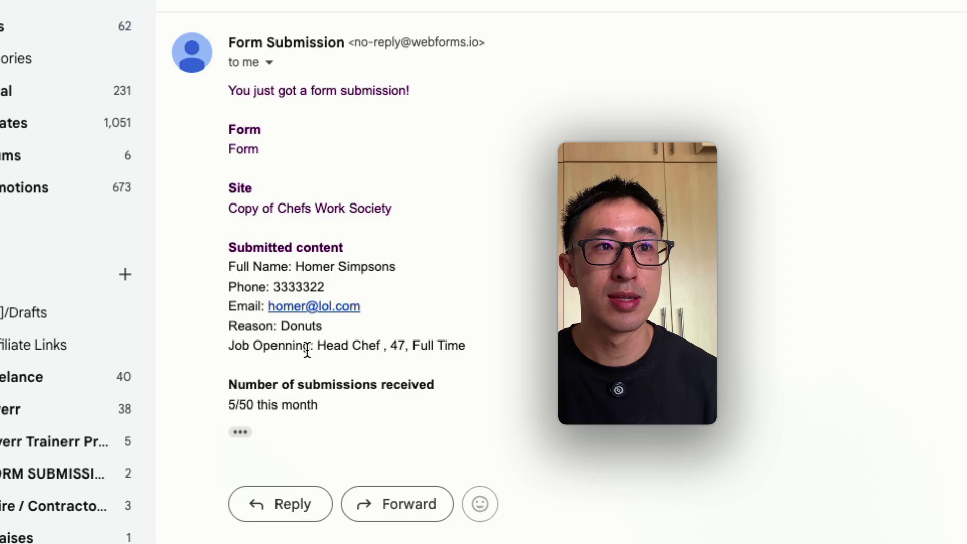
{"action": "mouse_move", "coordinate": [309, 346]}
{"action": "left_mouse_down"}
{"action": "mouse_move", "coordinate": [215, 347]}
{"action": "mouse_move", "coordinate": [315, 345]}
{"action": "left_mouse_up"}
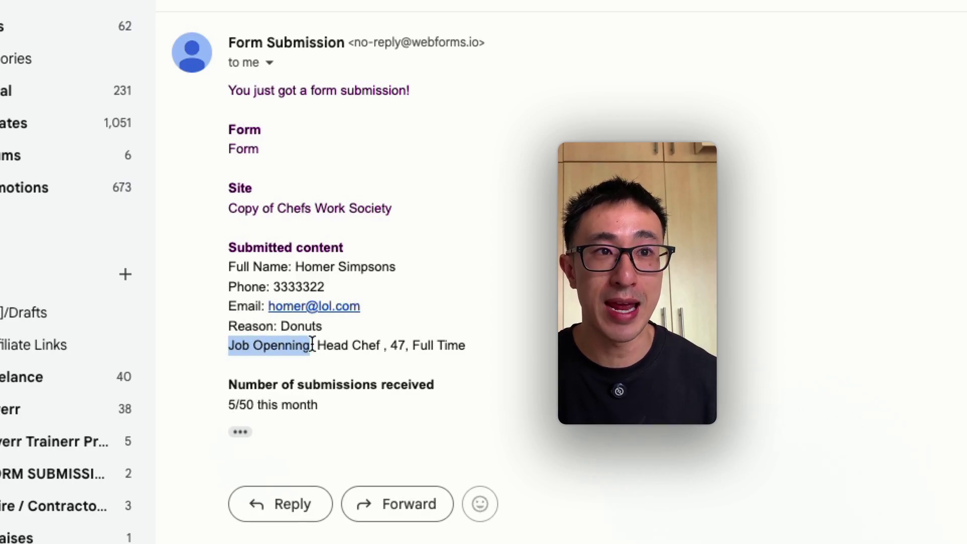
{"action": "left_click", "coordinate": [318, 345]}
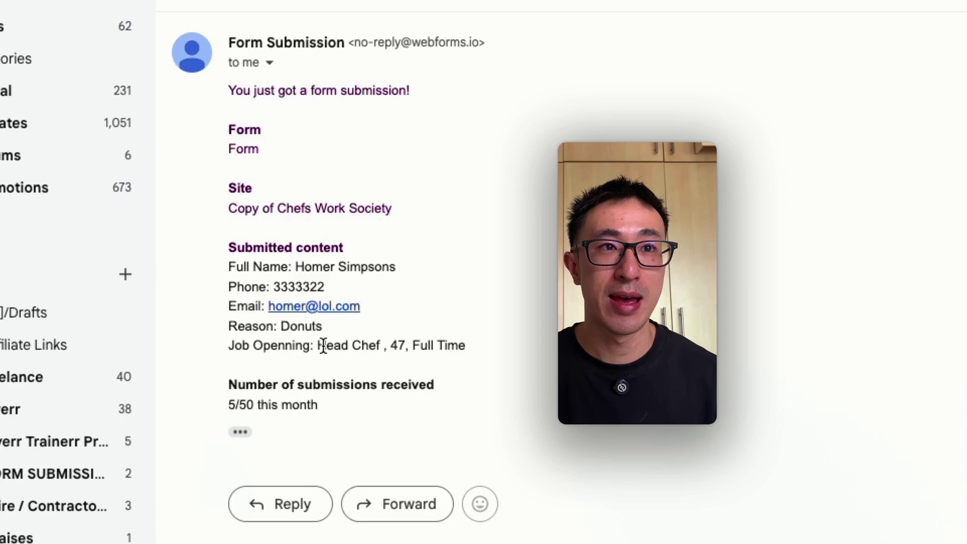
{"action": "left_click_drag", "start_coordinate": [324, 346], "coordinate": [484, 347]}
{"action": "left_click", "coordinate": [401, 350]}
{"action": "triple_click", "coordinate": [506, 344]}
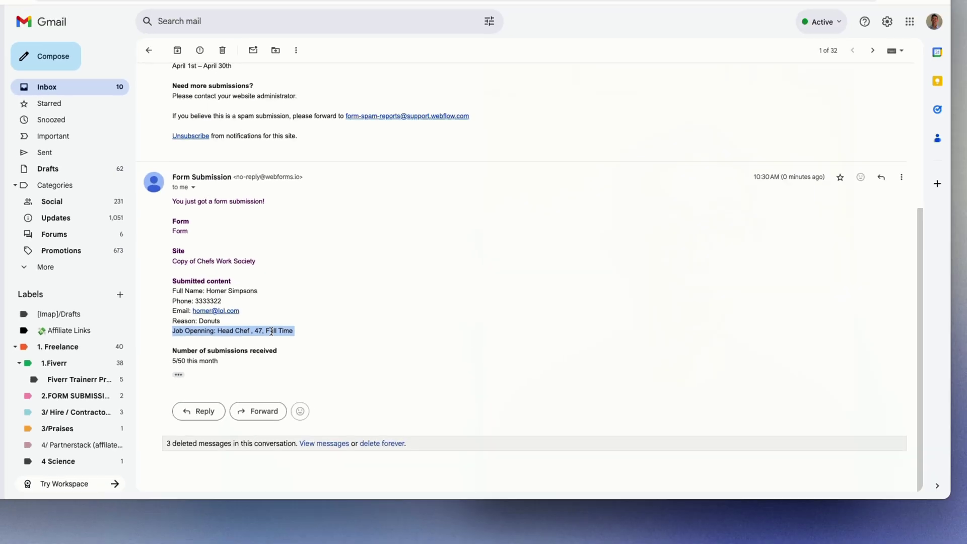